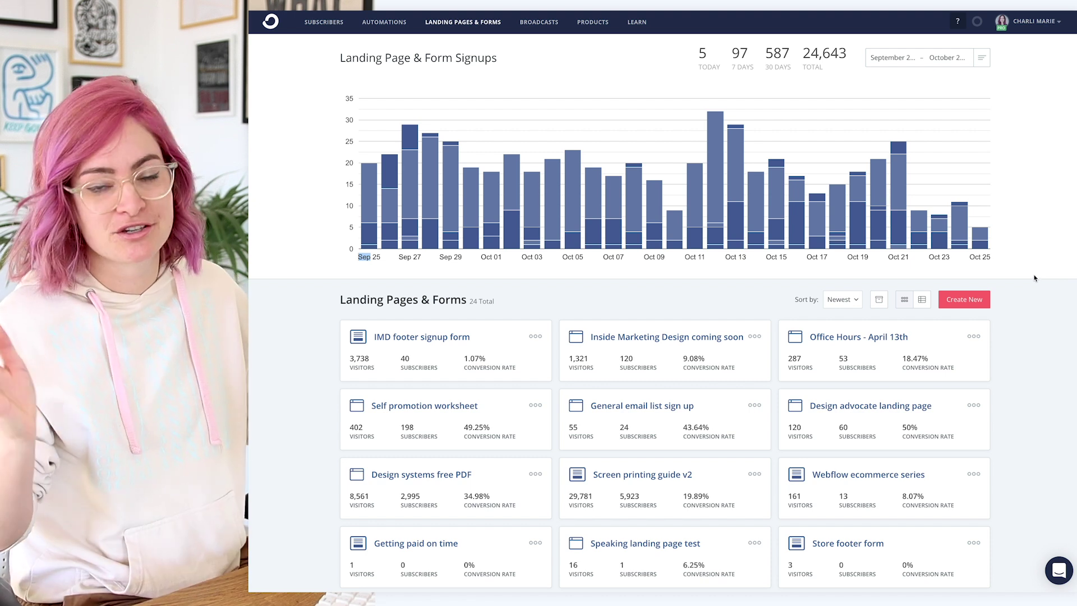
Start creating a new landing page and filter the templates to the Links category.
click(975, 302)
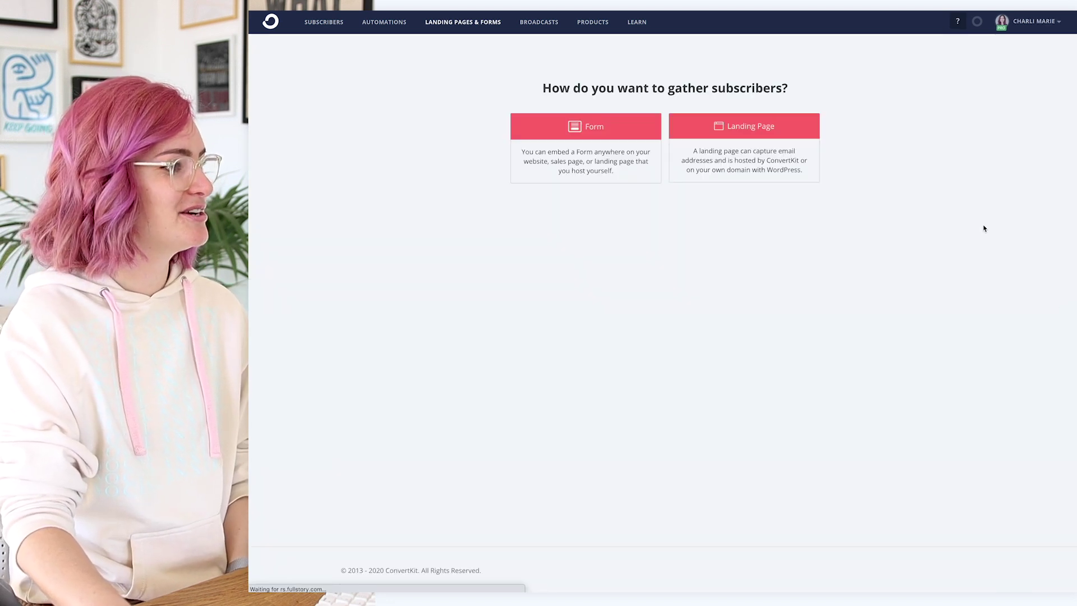
click(748, 138)
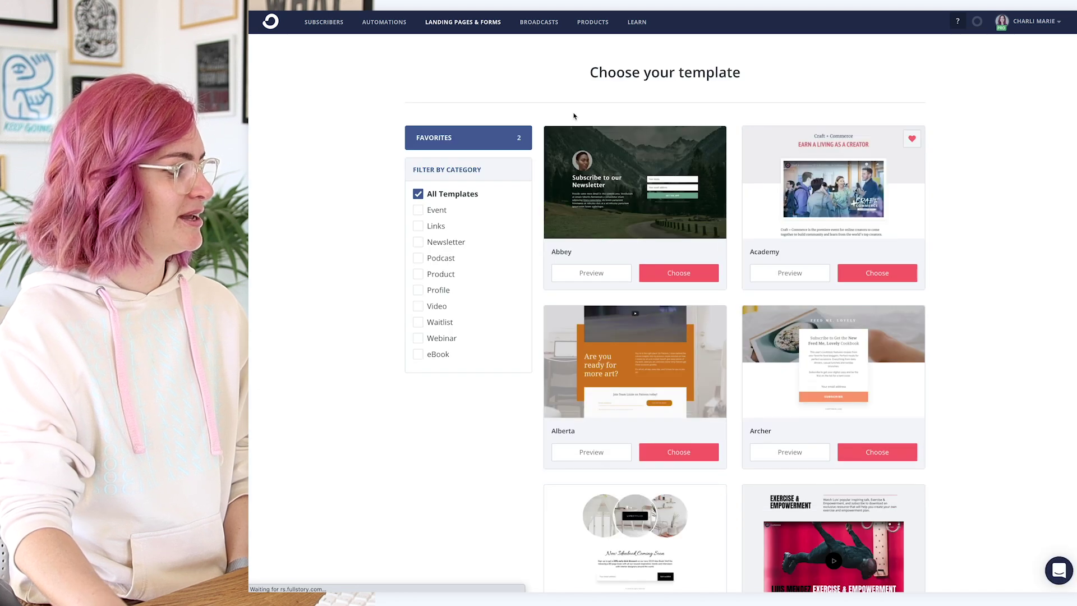
click(418, 226)
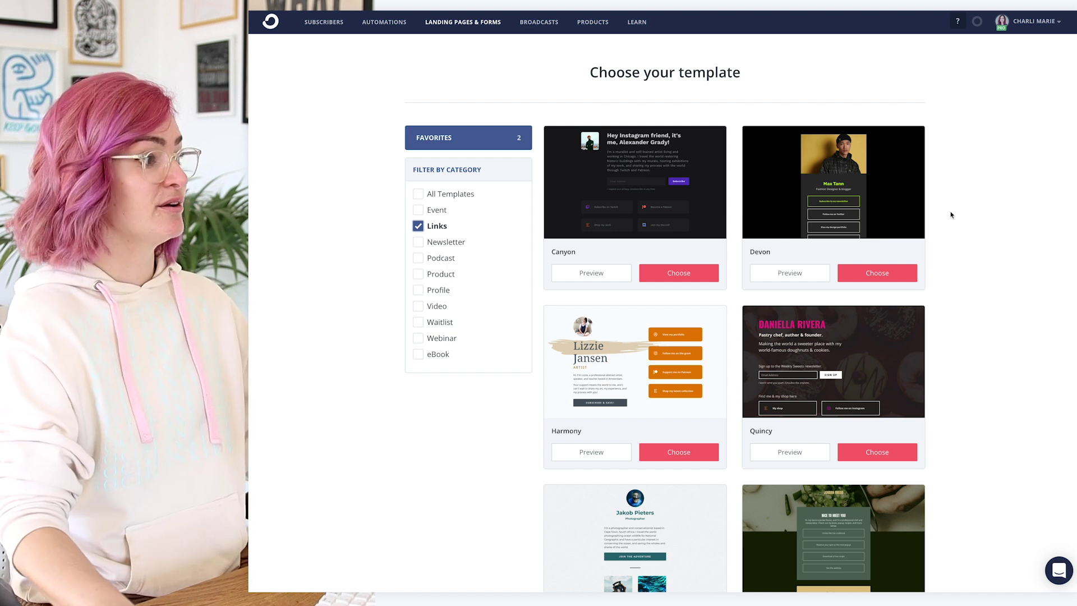
click(419, 194)
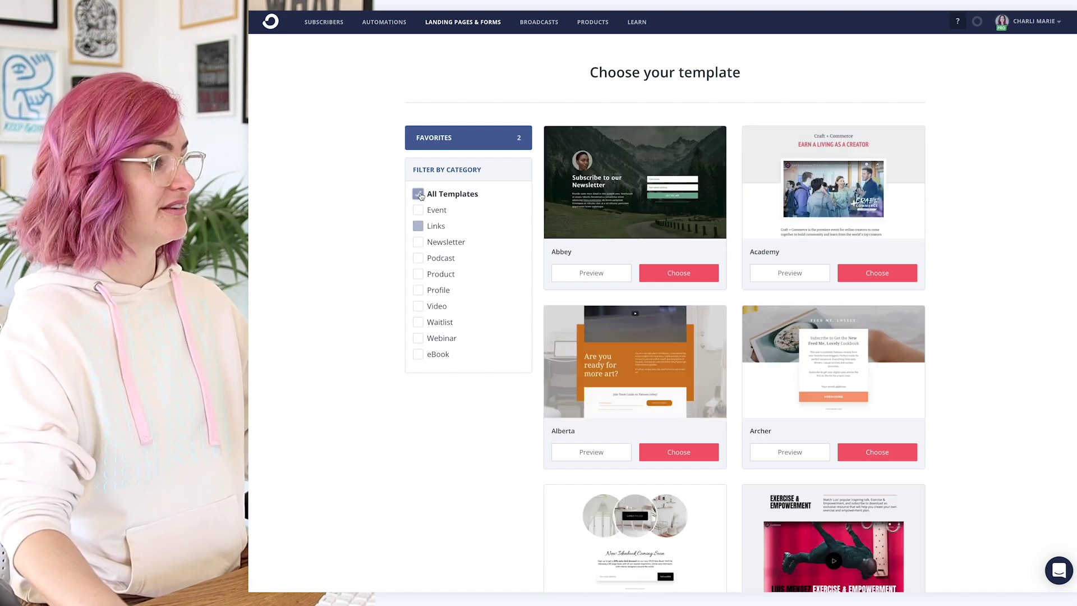
click(418, 226)
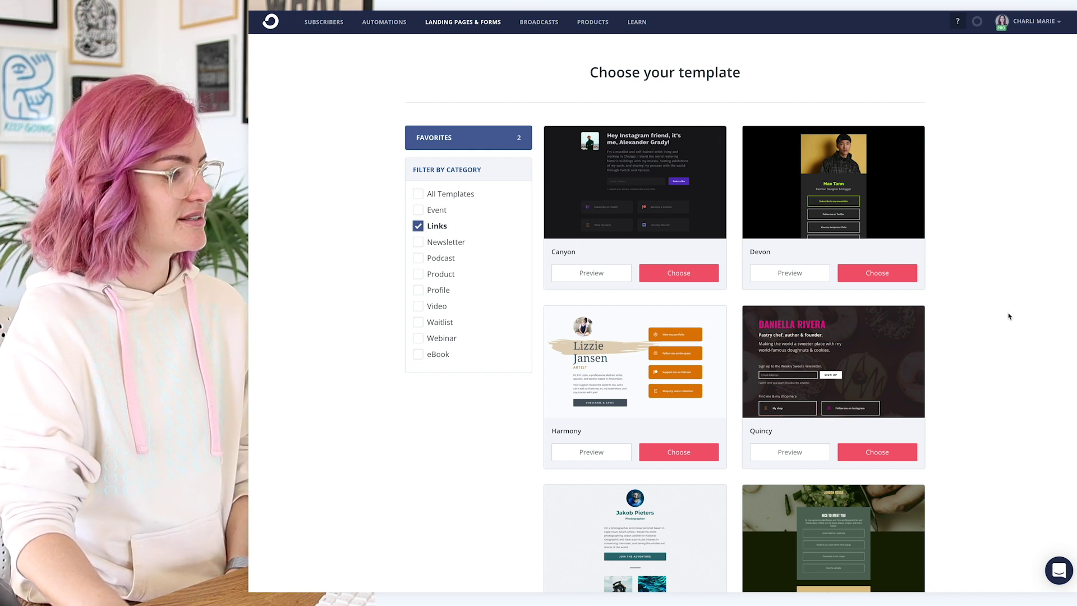
Browse the Links templates and choose the Canyon template for the landing page.
scroll(1009, 317, down, 3)
scroll(1009, 317, up, 1)
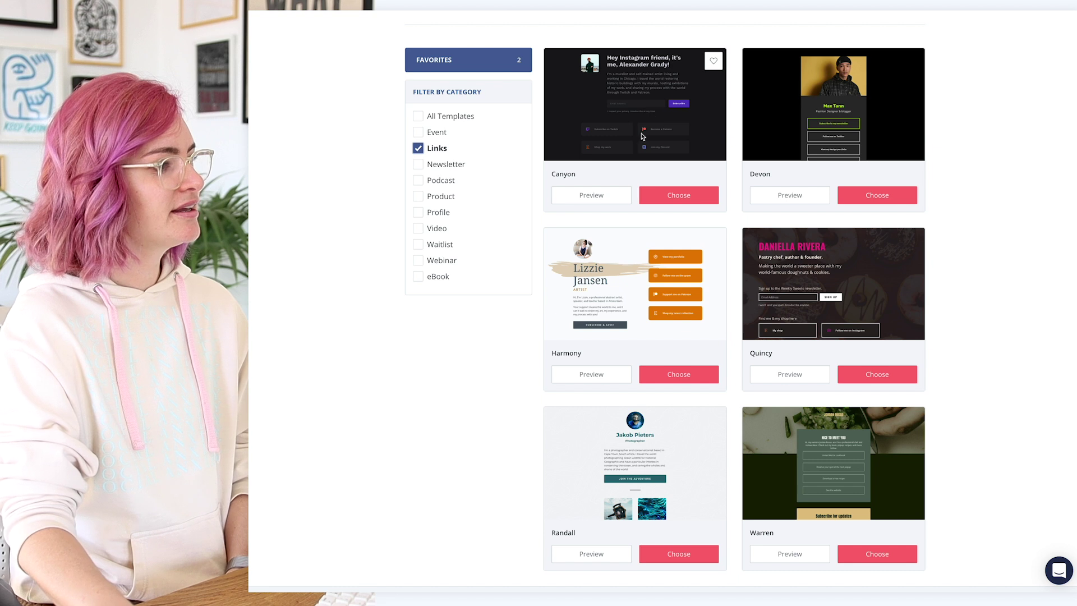
click(683, 197)
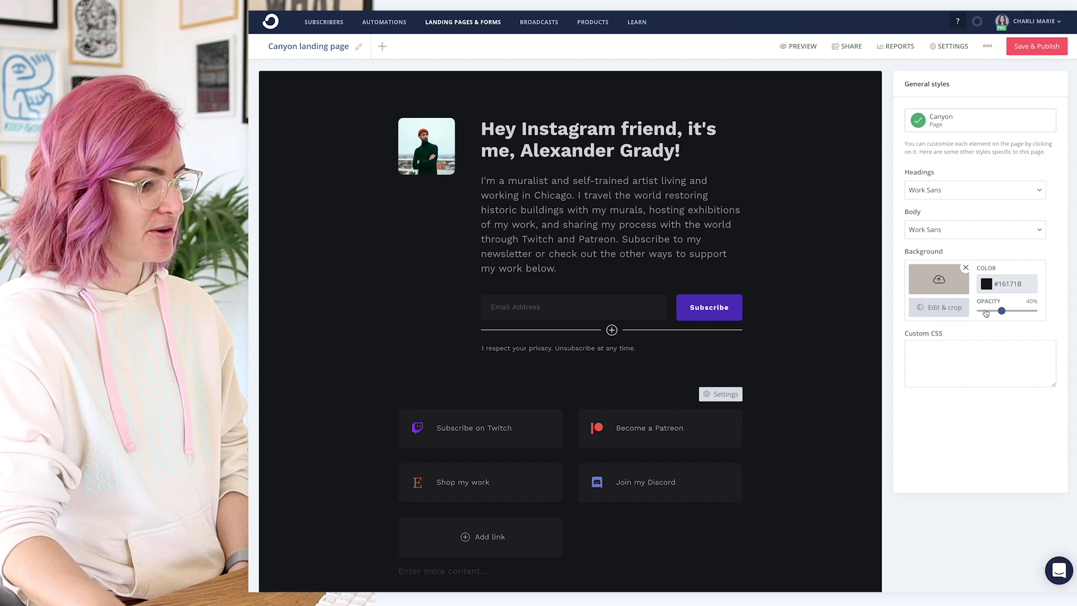
Copy the colour code #EEEEF5 from the brand palette in Figma and set it as the landing page's background colour.
key(super+Tab)
double_click(470, 447)
key(super+c)
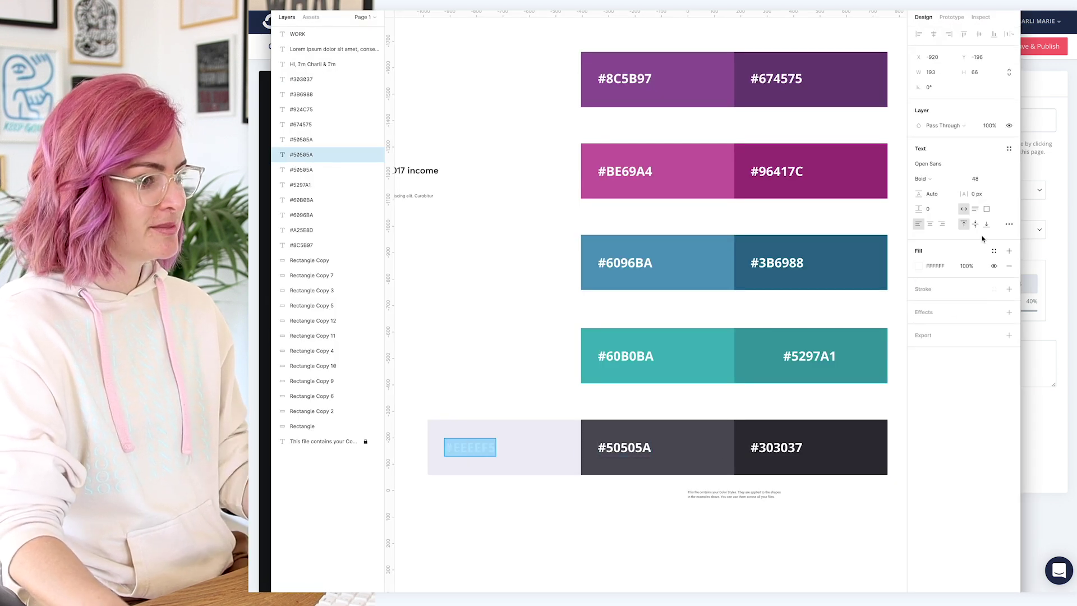
click(1060, 439)
click(1019, 285)
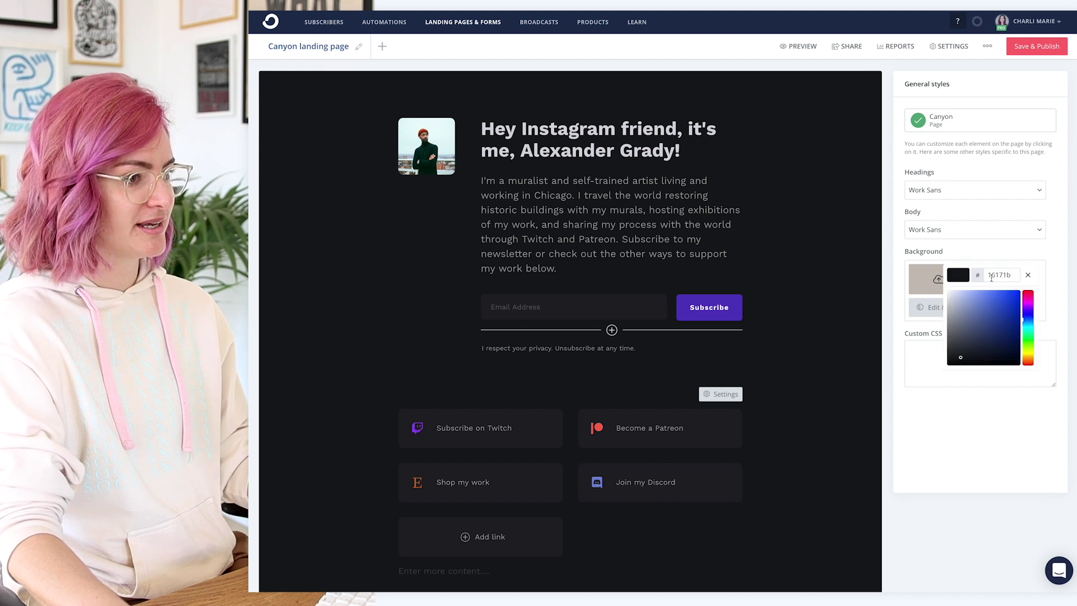
double_click(991, 278)
key(super+v)
click(1008, 254)
Apply palette colours from Figma to the landing page text: #303037 for the heading and #50505A for the intro paragraph.
key(super+Tab)
click(777, 447)
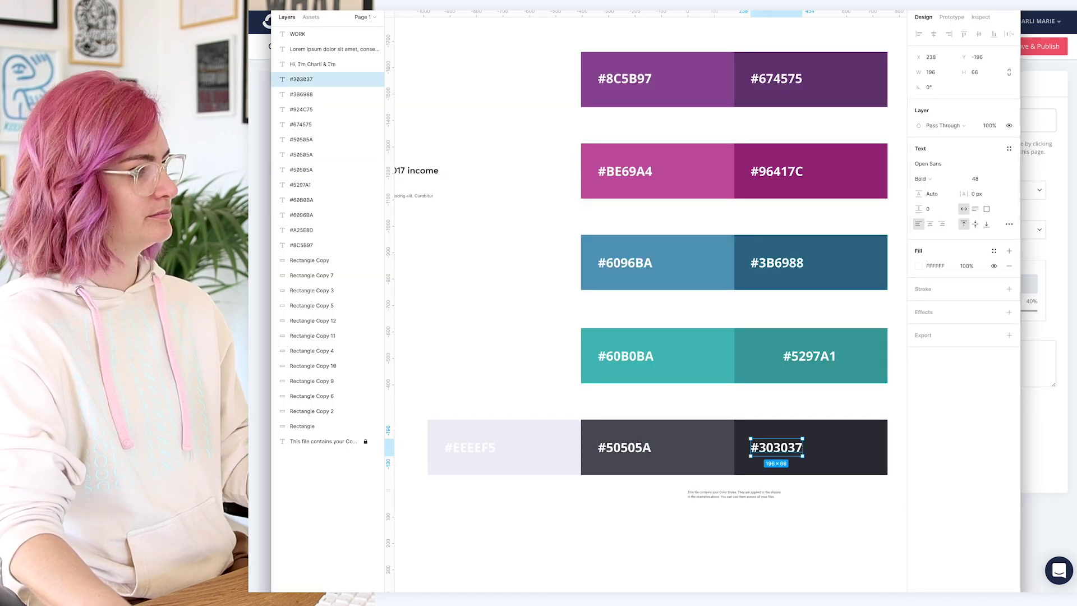
key(super+Tab)
click(599, 141)
click(942, 130)
click(595, 224)
click(942, 131)
text(#50505A)
Make the email field white and set the Subscribe button's background colour to #8C5B97 from the palette.
click(630, 303)
click(723, 308)
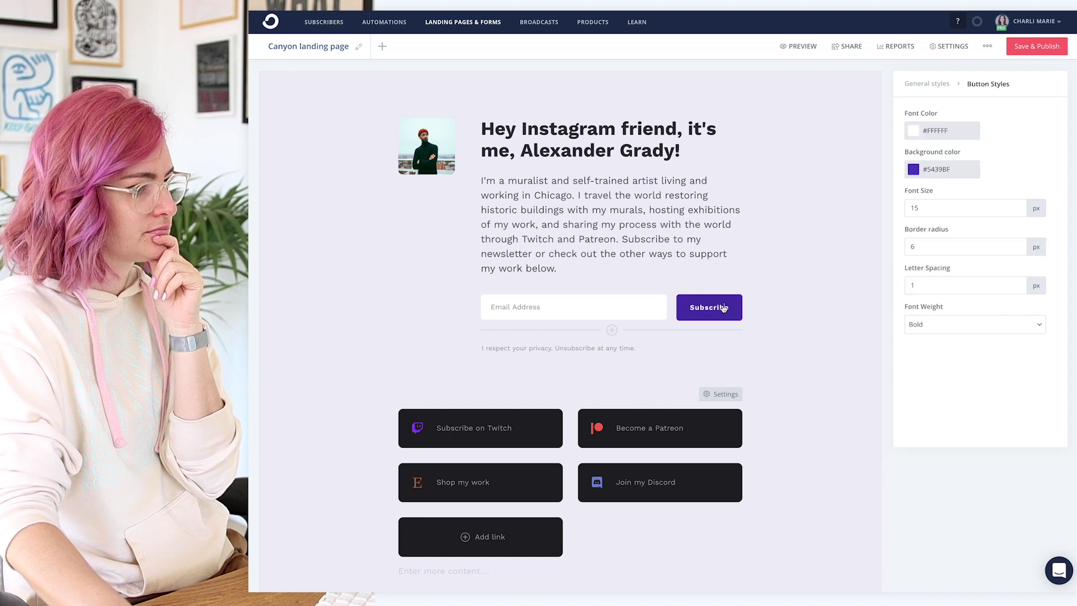
key(super+Tab)
key(super+Tab)
click(942, 169)
text(8C5B97)
Set the link buttons' background colour to #8C5B97 and their text colour to #FFFFFF.
click(531, 430)
click(720, 394)
click(939, 131)
text(8C5B97)
click(1016, 131)
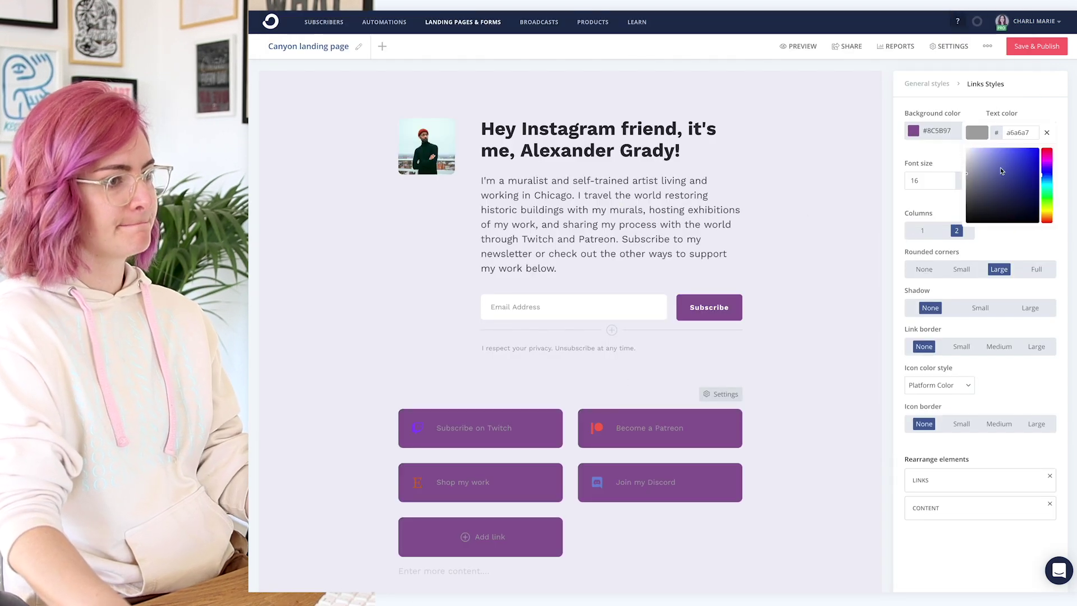
drag(1003, 171, 966, 148)
Switch the link icons' colour style to Custom Color and set the icon colour to #FFFFFF.
click(531, 430)
click(720, 395)
click(939, 386)
click(929, 422)
click(1017, 386)
click(989, 404)
click(982, 369)
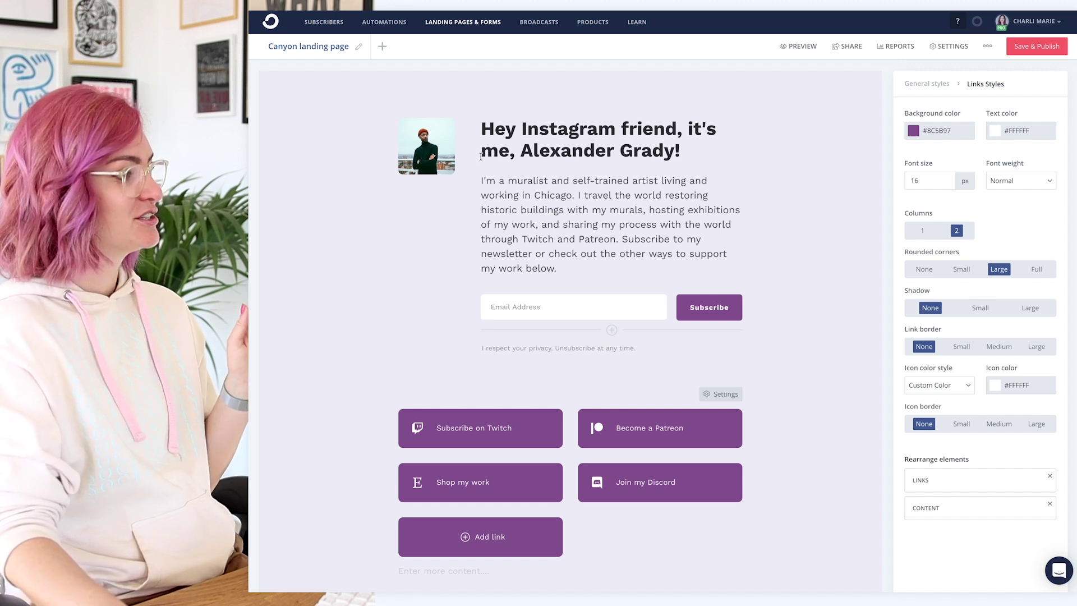
Replace the template's profile image with the creator's own photo and adjust its crop.
click(435, 152)
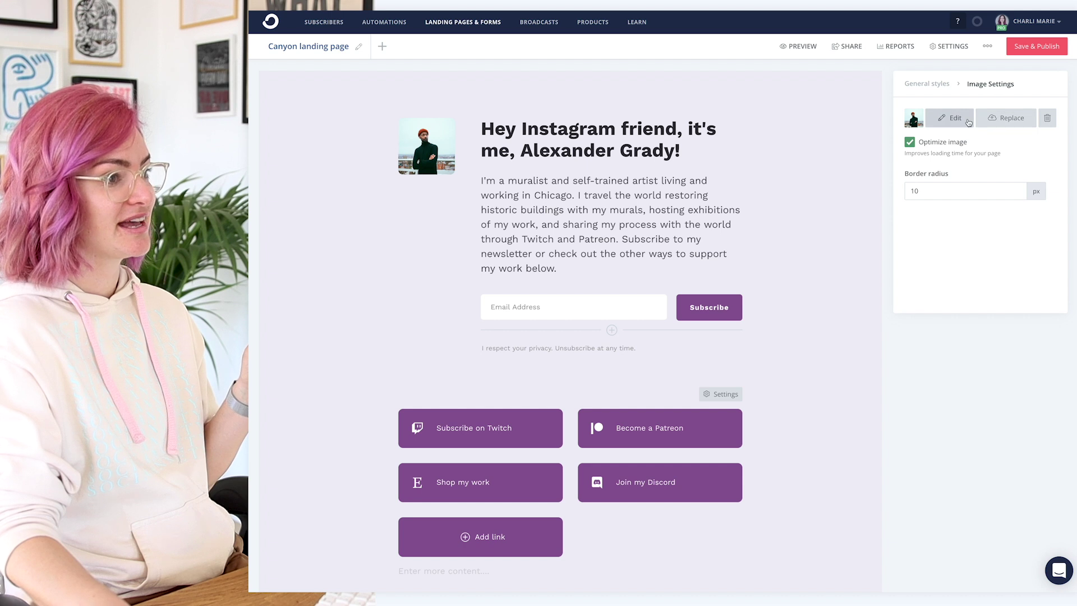
click(1007, 118)
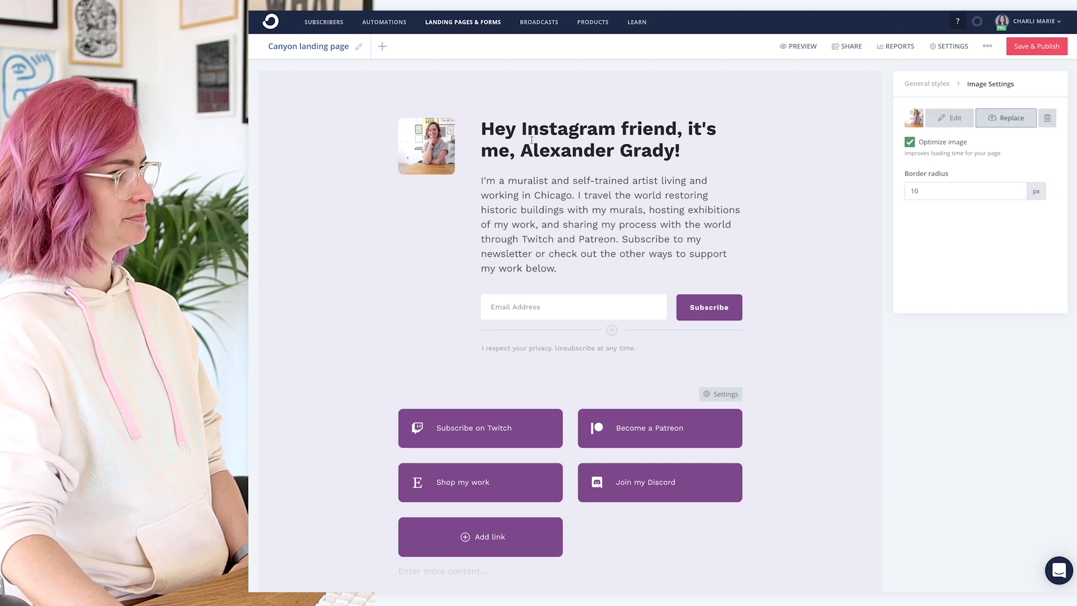
click(951, 119)
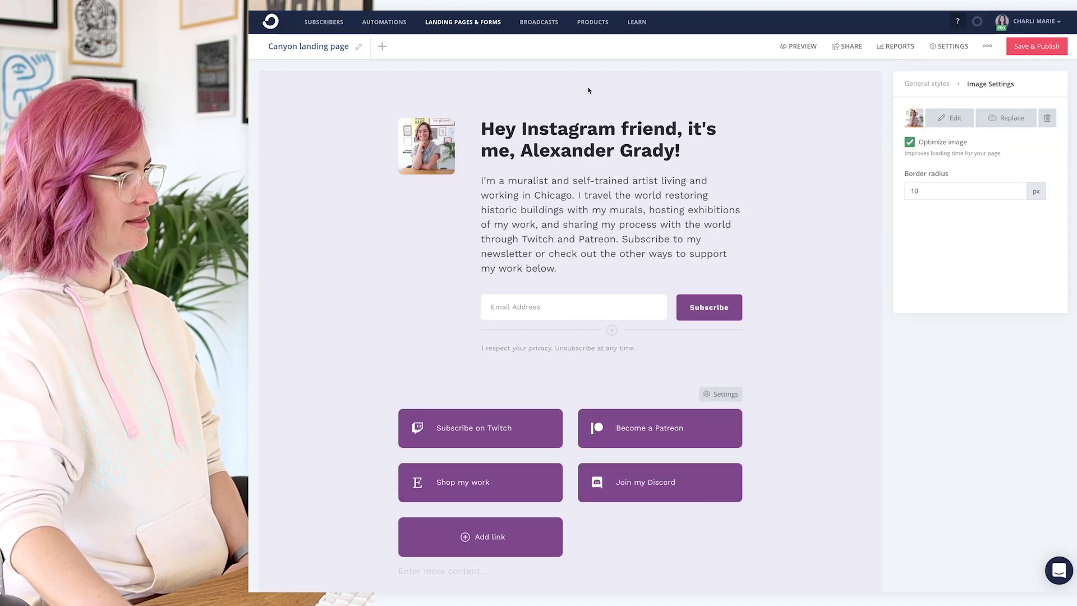
Replace the intro with the paragraph copied from the creator's website, and end the headline with "I'm", the creator's first name and "& I'm a designer".
click(614, 149)
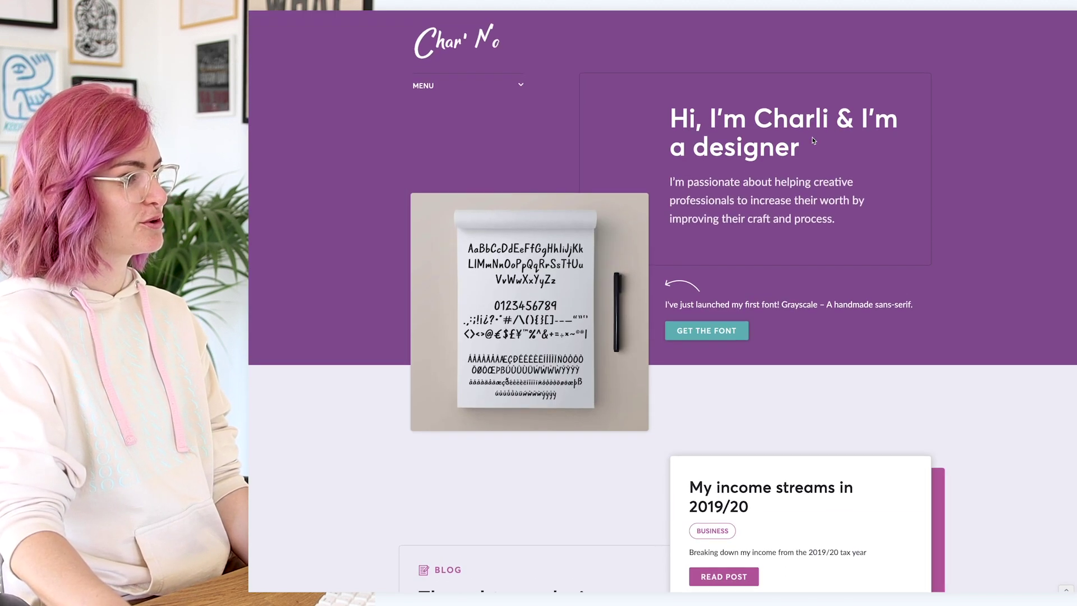
drag(836, 220, 669, 181)
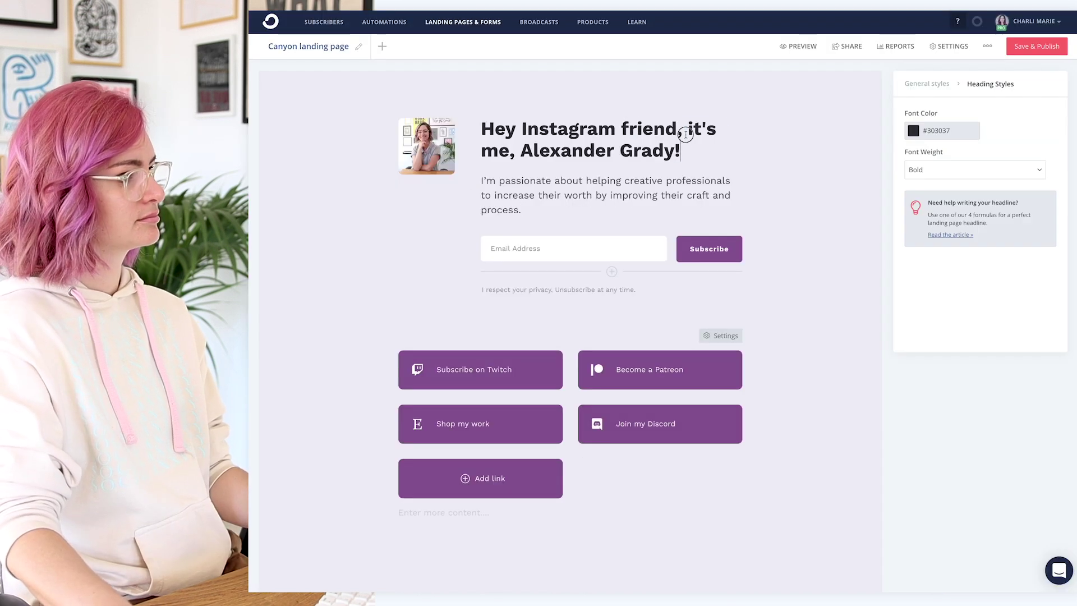
text(I'm Charl)
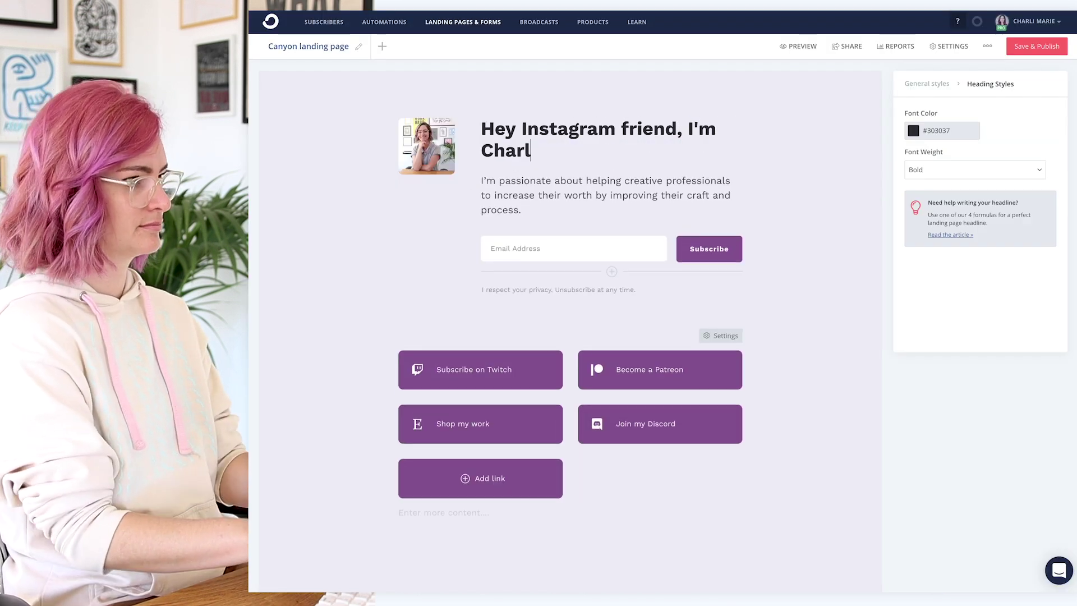
text(i & I'm a designer)
Add "Sign up to my email list for design inspiration and insights into what I'm learning as I progress in my design career." to the intro paragraph.
click(530, 210)
text(Sign up to my email list)
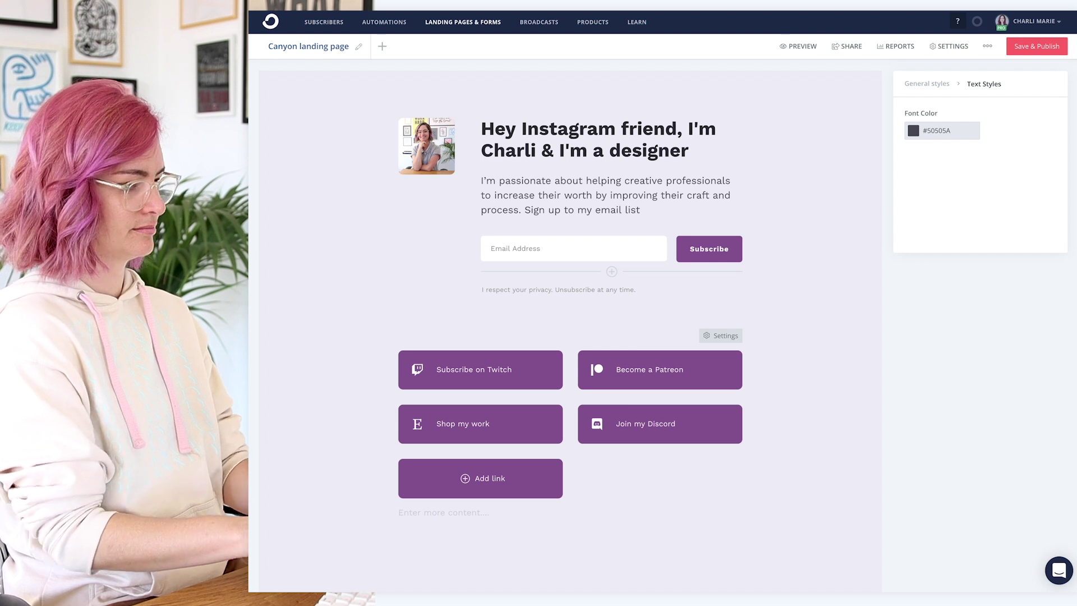
text( for design inspiration and insights into what I'm learn)
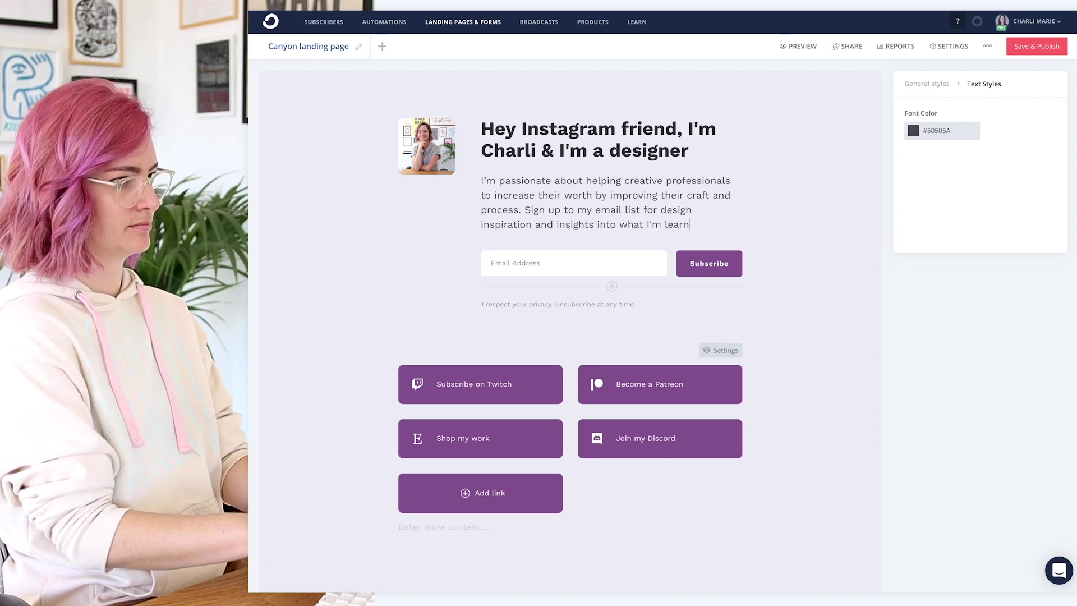
text(ing as I progress in my design career.)
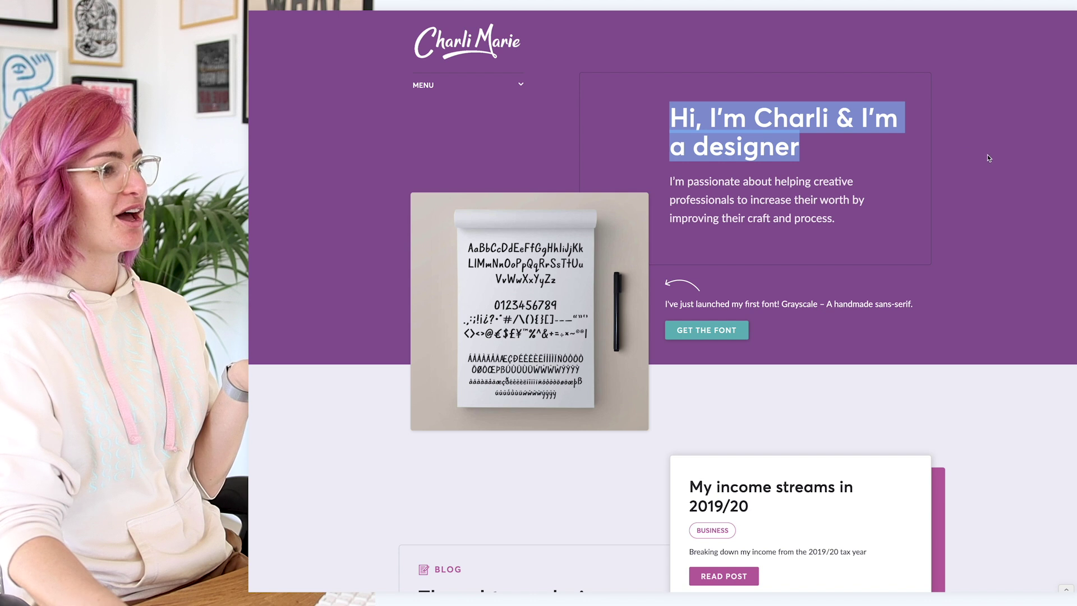
Set the page's background colour to #8C5B97 and the Subscribe button's background colour to #60B0BA.
click(990, 159)
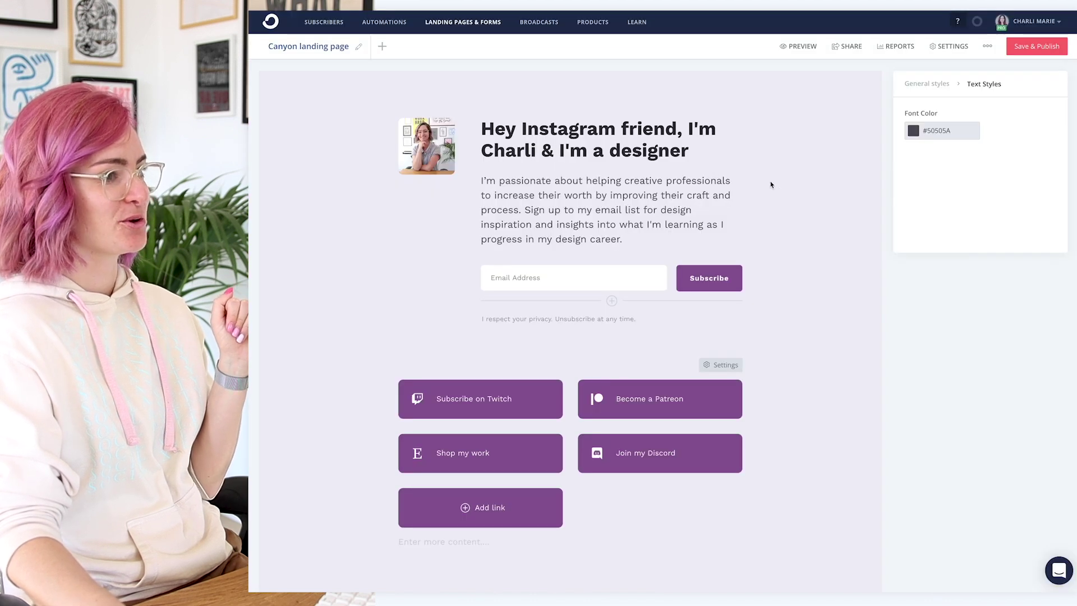
click(947, 85)
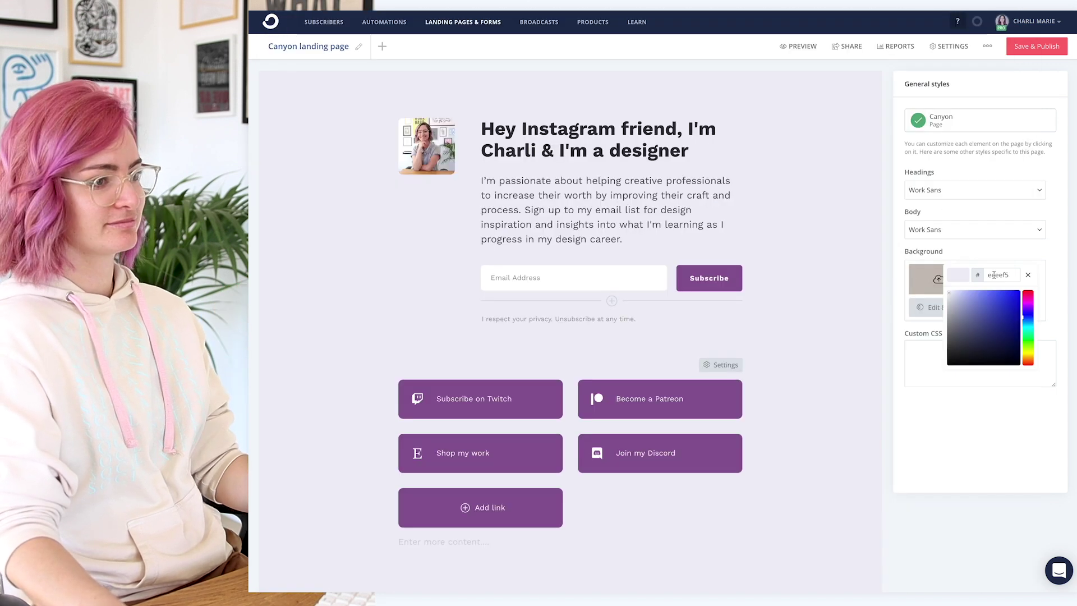
text(#8C5B97)
click(709, 278)
click(937, 170)
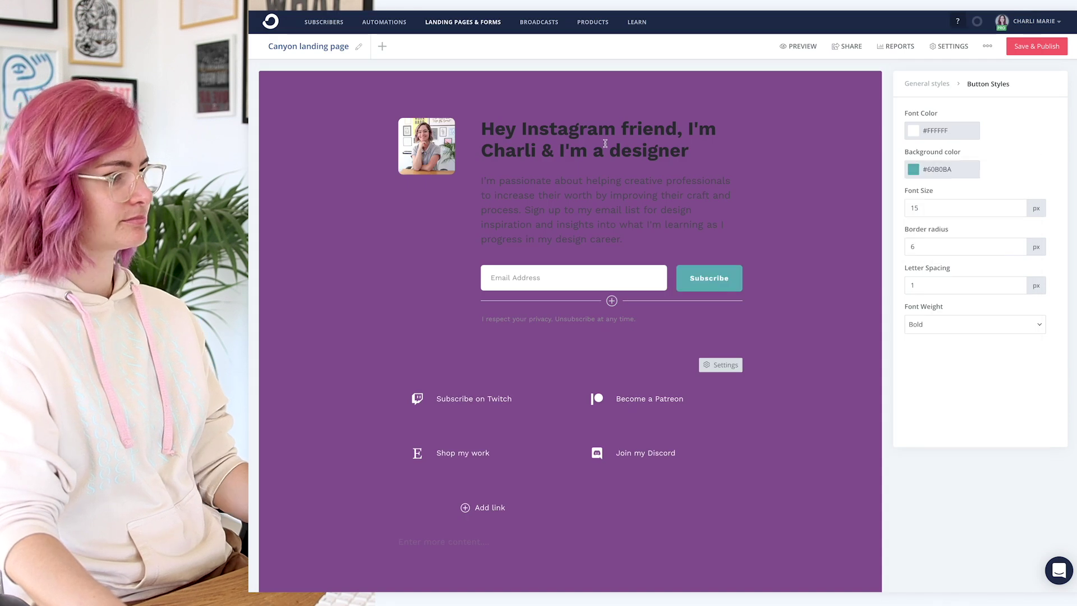
Change the font colour of the heading and the intro paragraph to white.
click(598, 140)
click(921, 130)
drag(920, 160, 899, 154)
click(604, 210)
click(920, 131)
Set the link buttons' background to #FFFFFF, with their text and icon colours at #8C5B97.
click(537, 398)
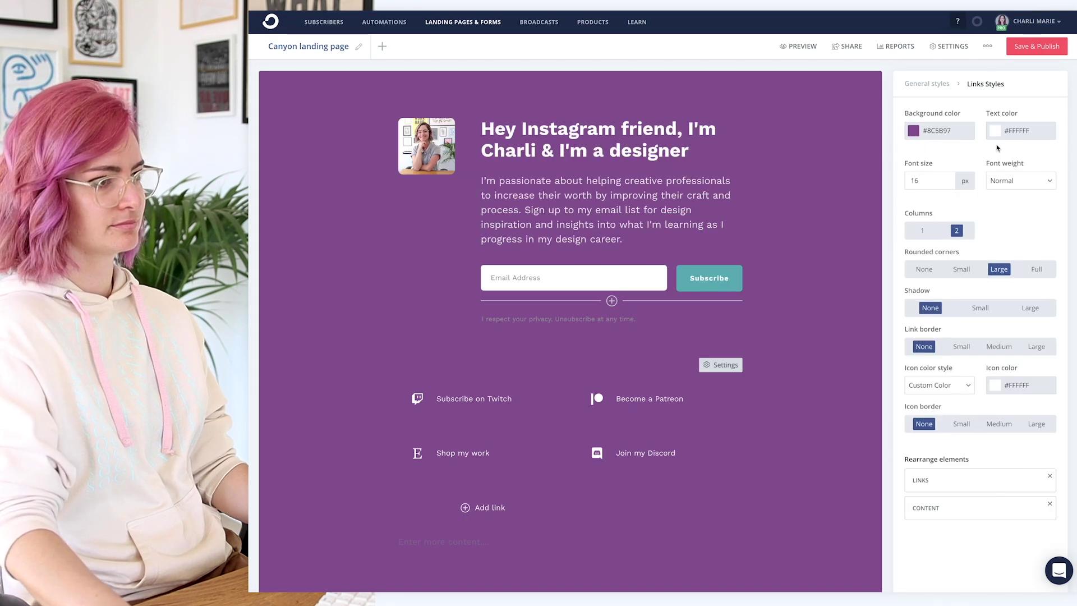
click(914, 130)
click(1014, 131)
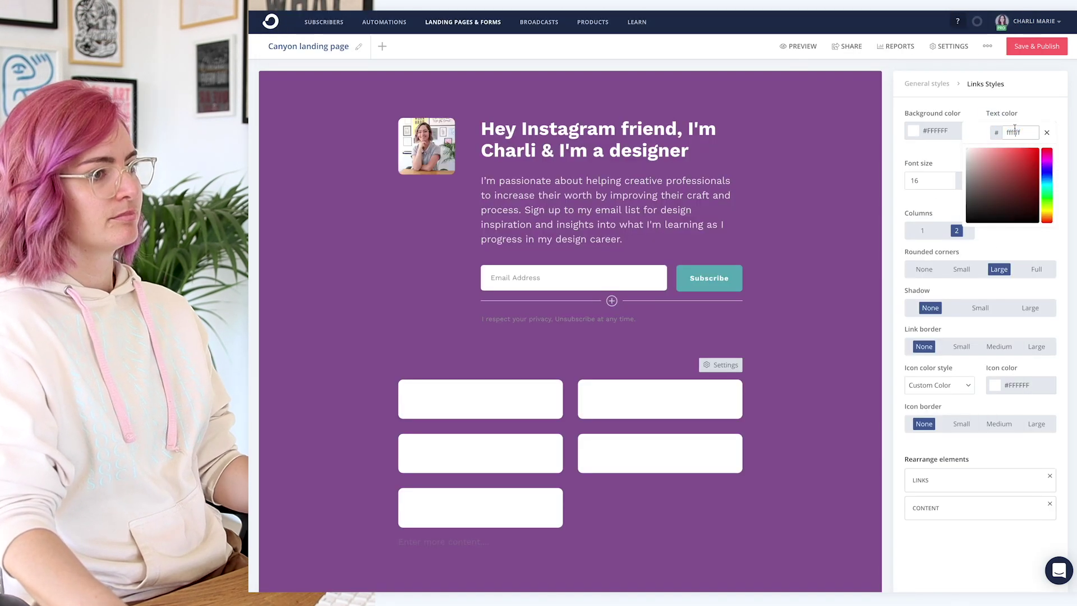
text(#8C5B97)
click(1010, 385)
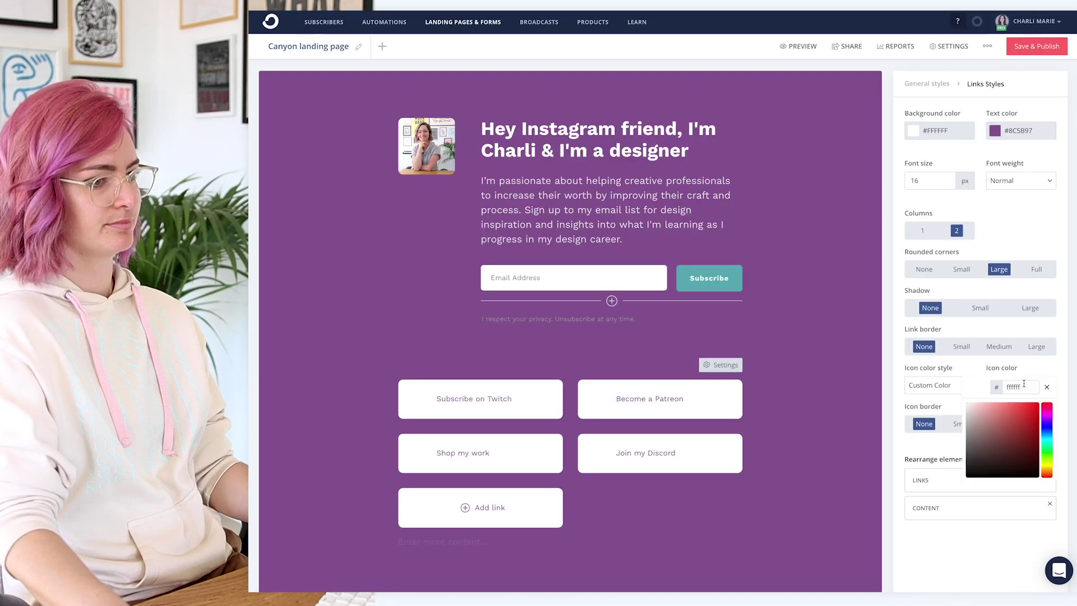
text(#8C5B97)
Try #6096BA as the link buttons' background colour and replace it with #674575.
click(959, 130)
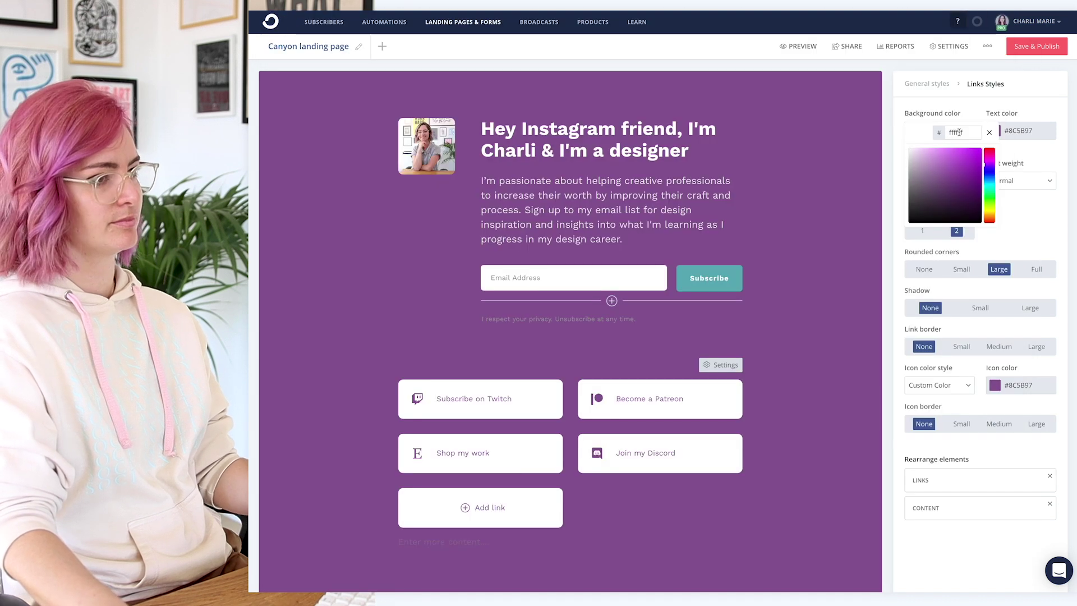
text(6096BA)
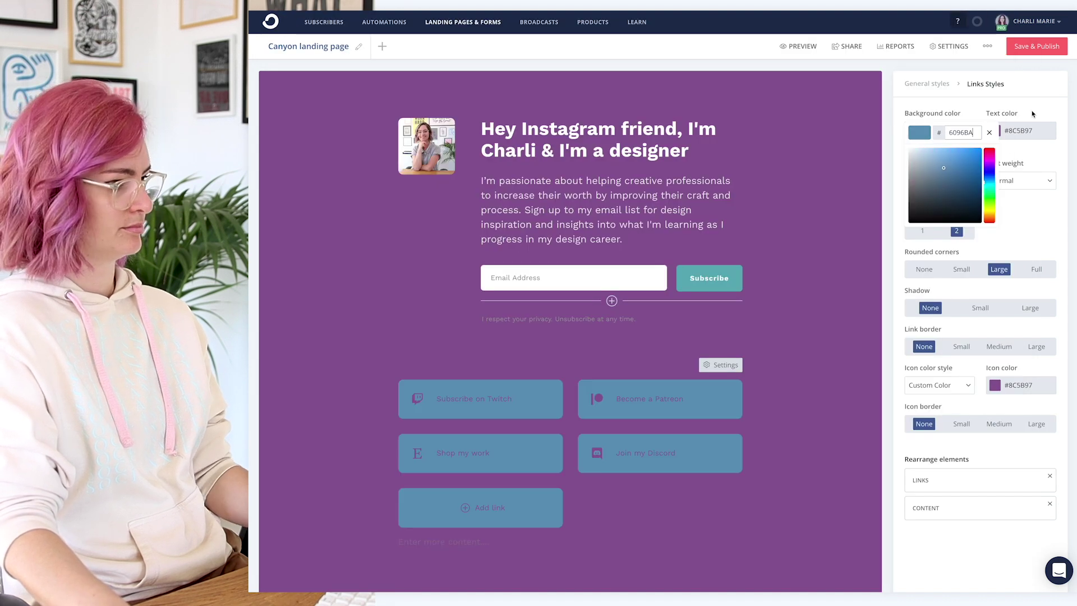
key(ctrl+v)
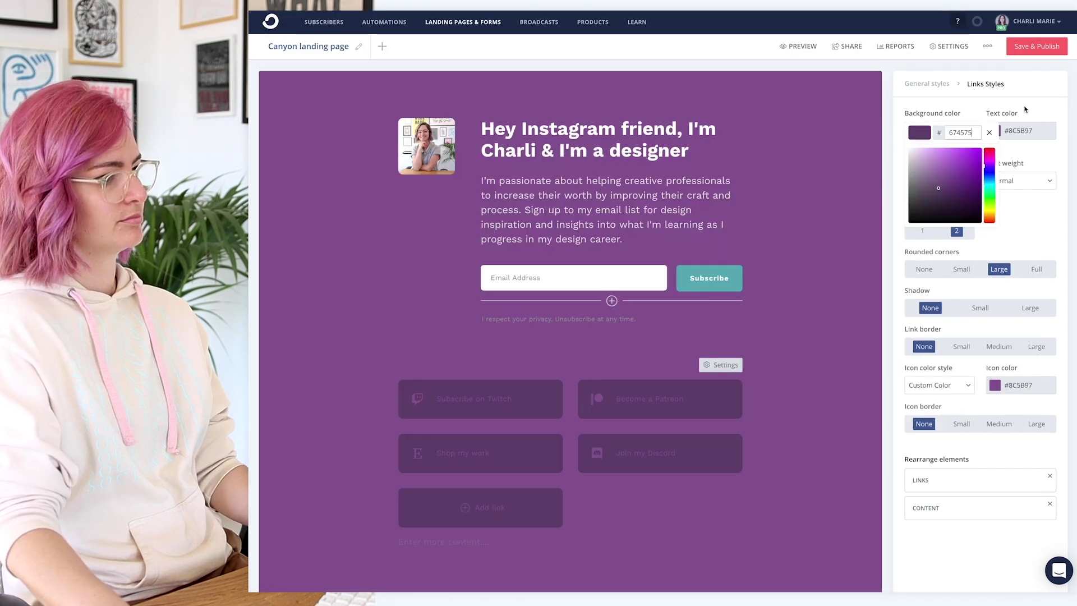
Set the link buttons' text colour to #FFFFFF and their icon colour to #60B0BA.
click(995, 130)
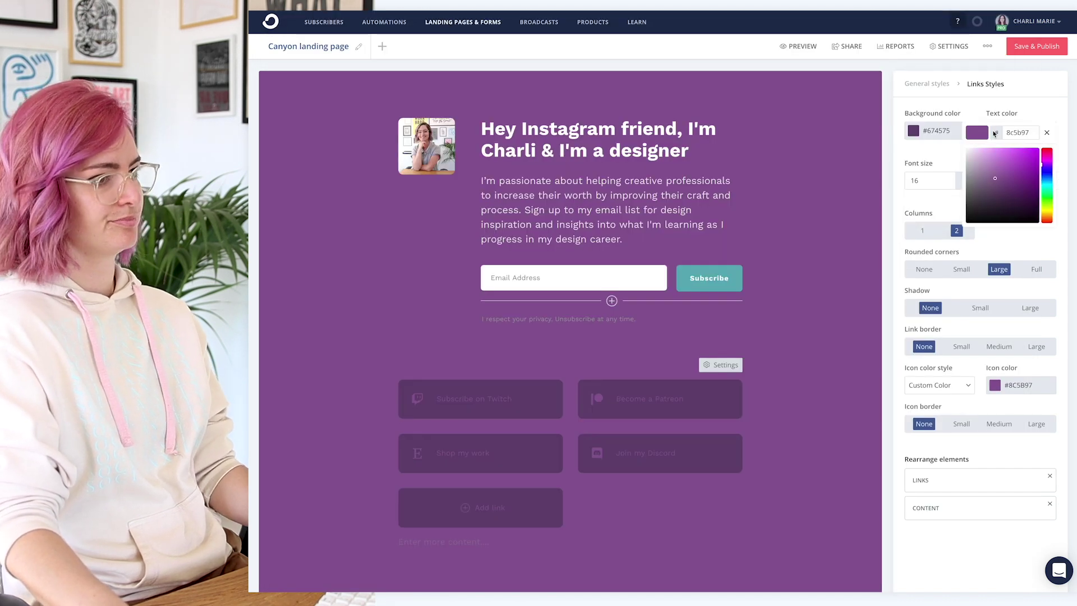
text(FFFFFF)
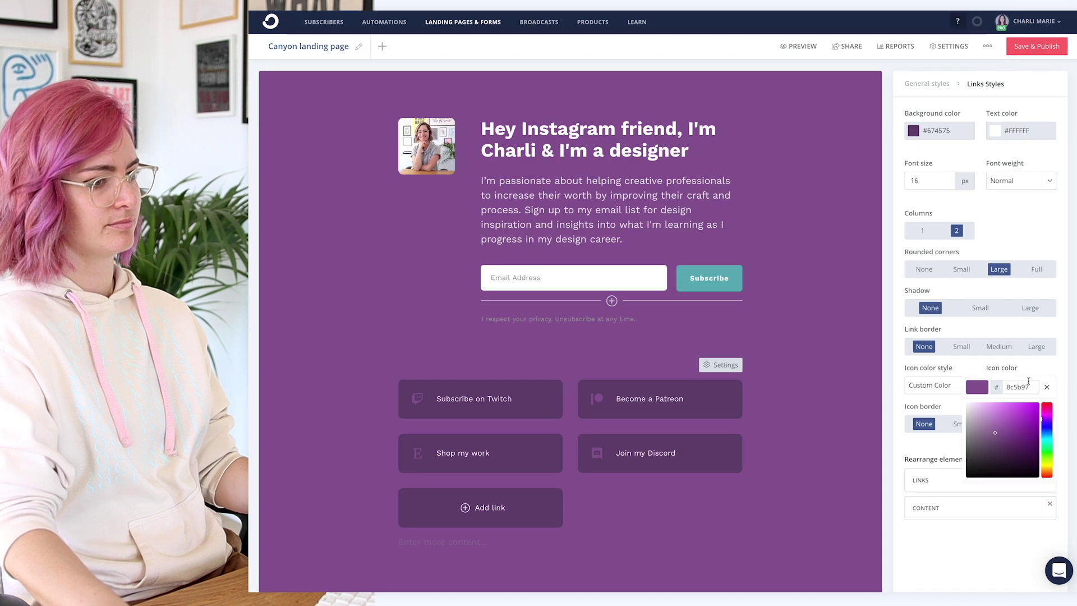
click(808, 308)
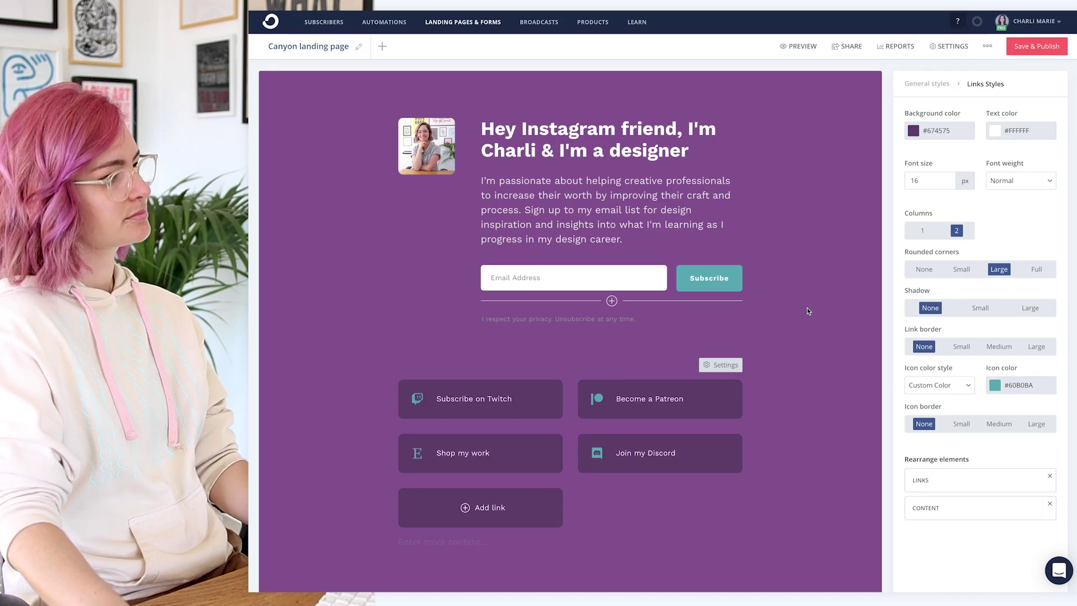
Set the font colour of the privacy disclaimer below the email field to #674575.
click(579, 319)
click(913, 130)
text(392841)
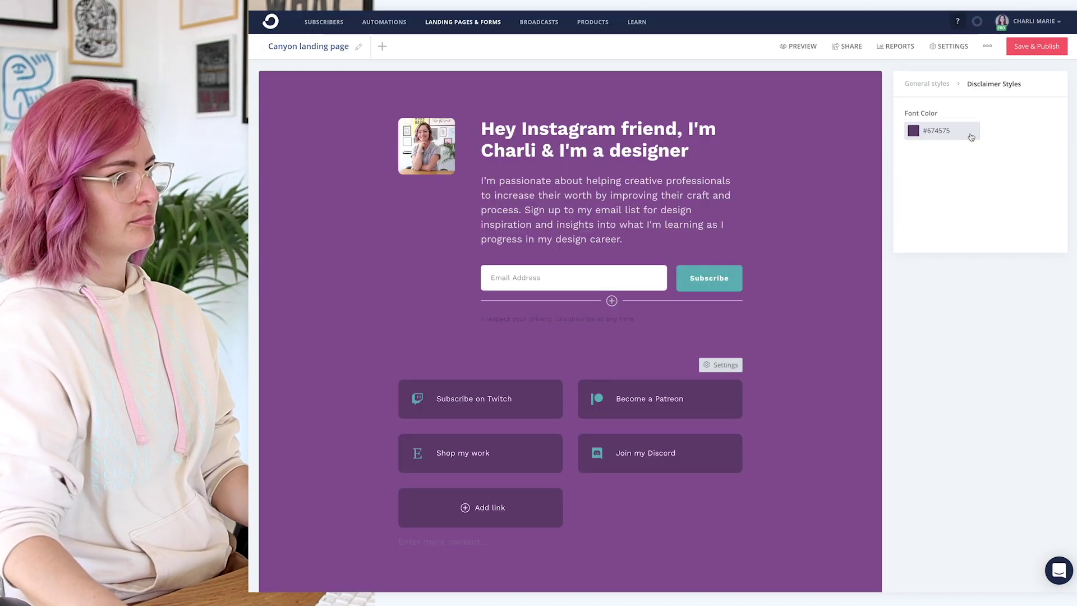
Give the privacy disclaimer below the email field a darker font colour.
click(920, 133)
click(840, 191)
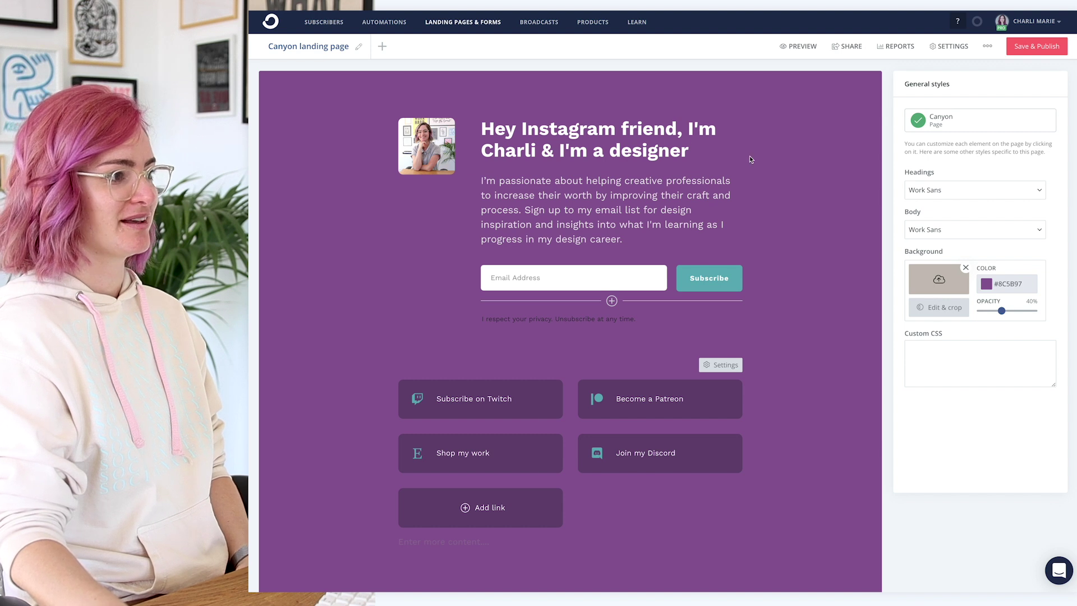
Set the page's heading font to Montserrat.
click(668, 150)
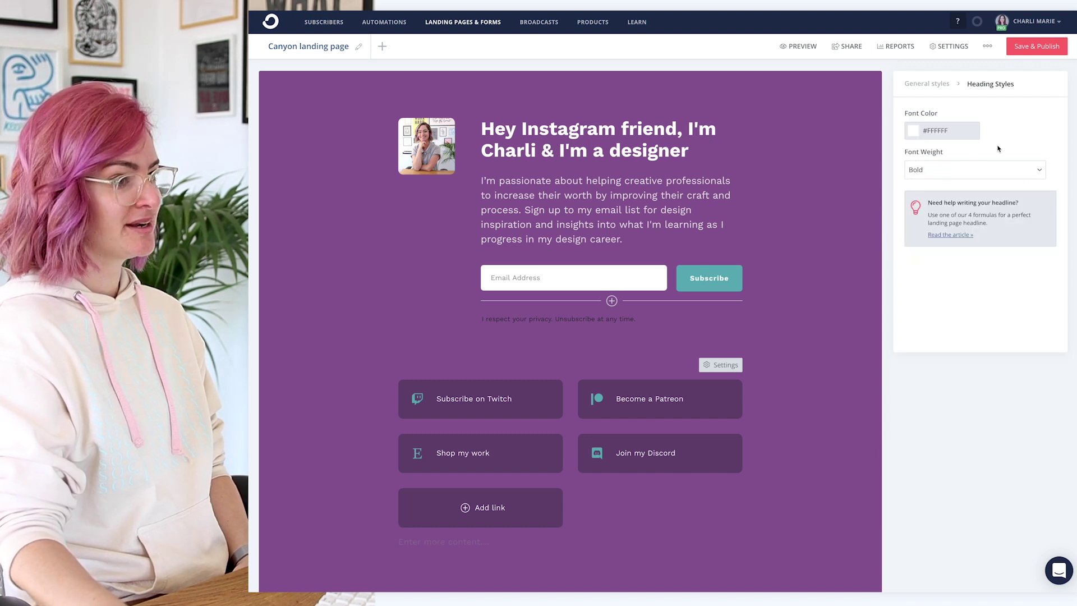
click(934, 87)
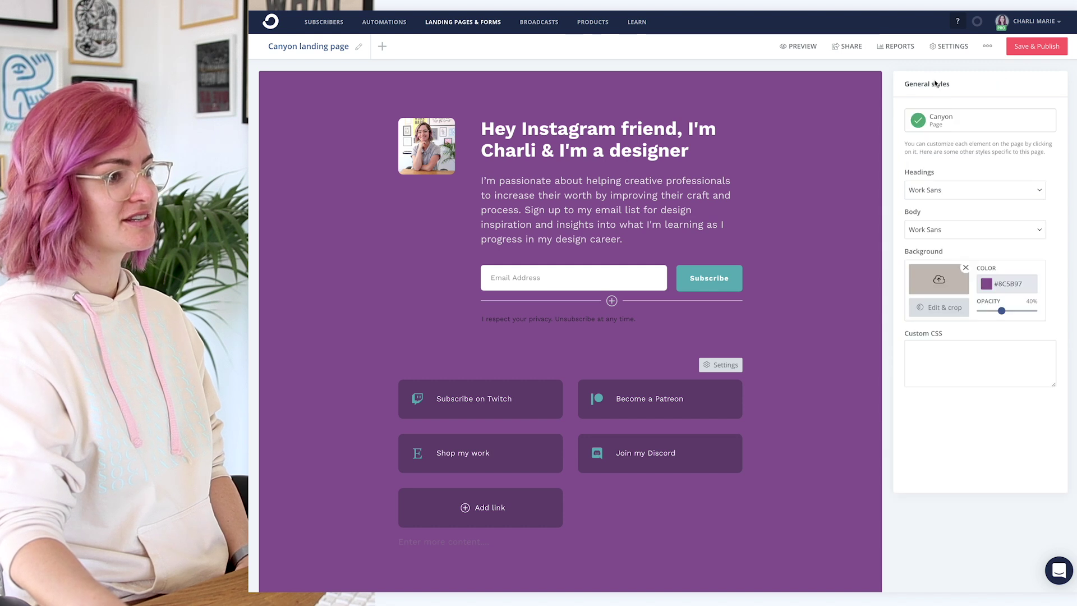
click(980, 191)
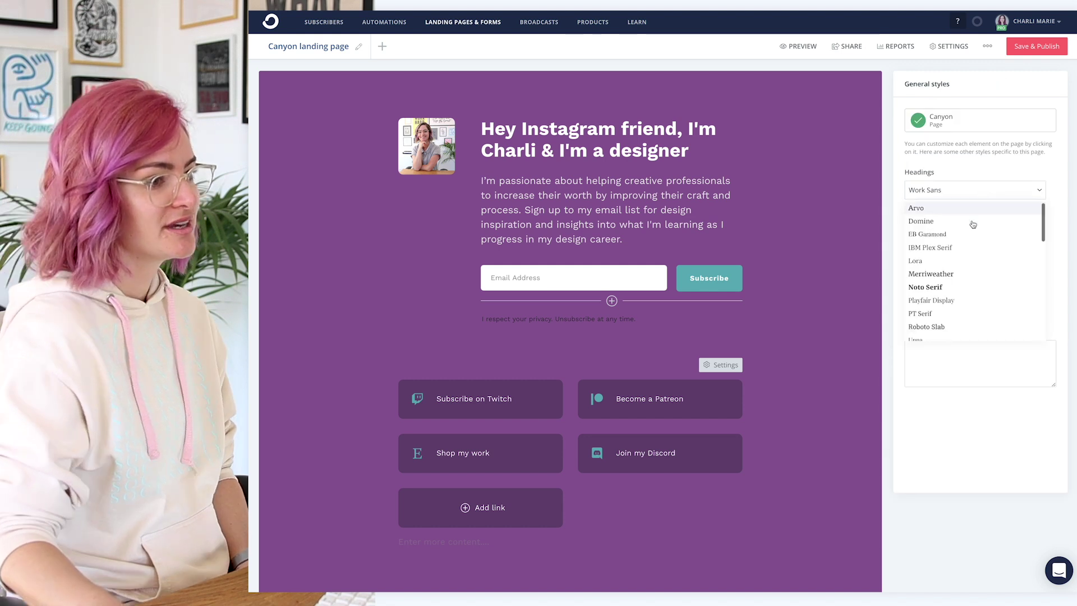
scroll(953, 223, down, 5)
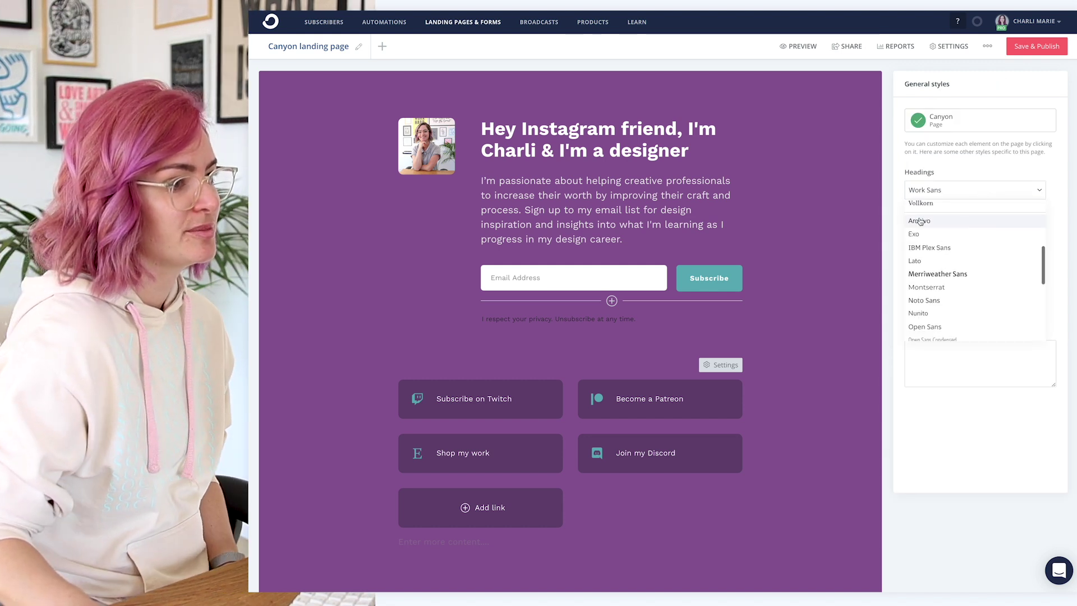
click(926, 248)
click(975, 190)
click(930, 268)
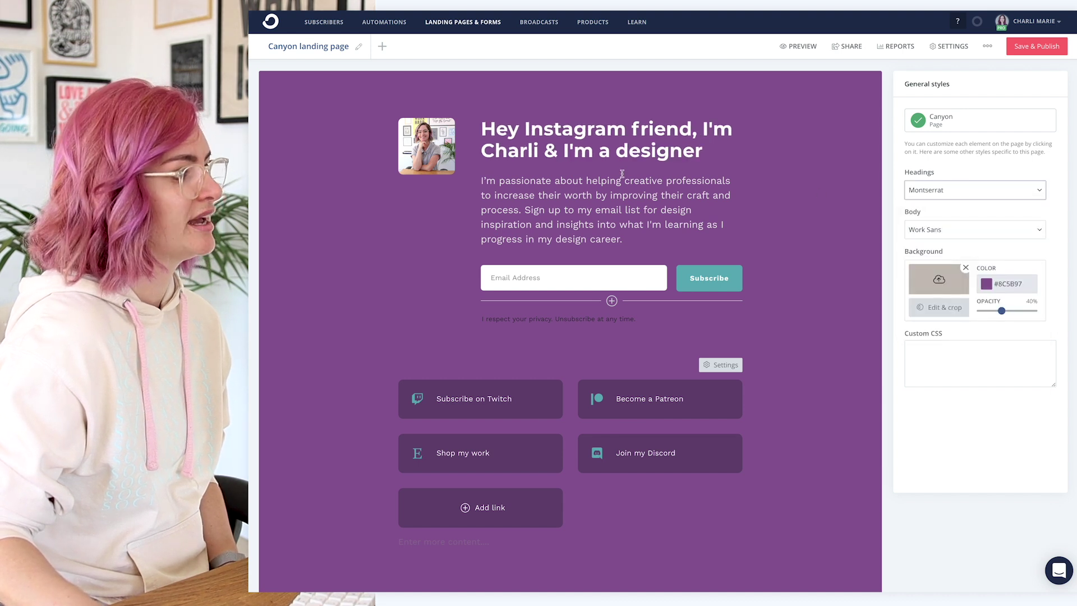
Set the page's body font to Open Sans.
click(621, 180)
click(927, 84)
click(965, 230)
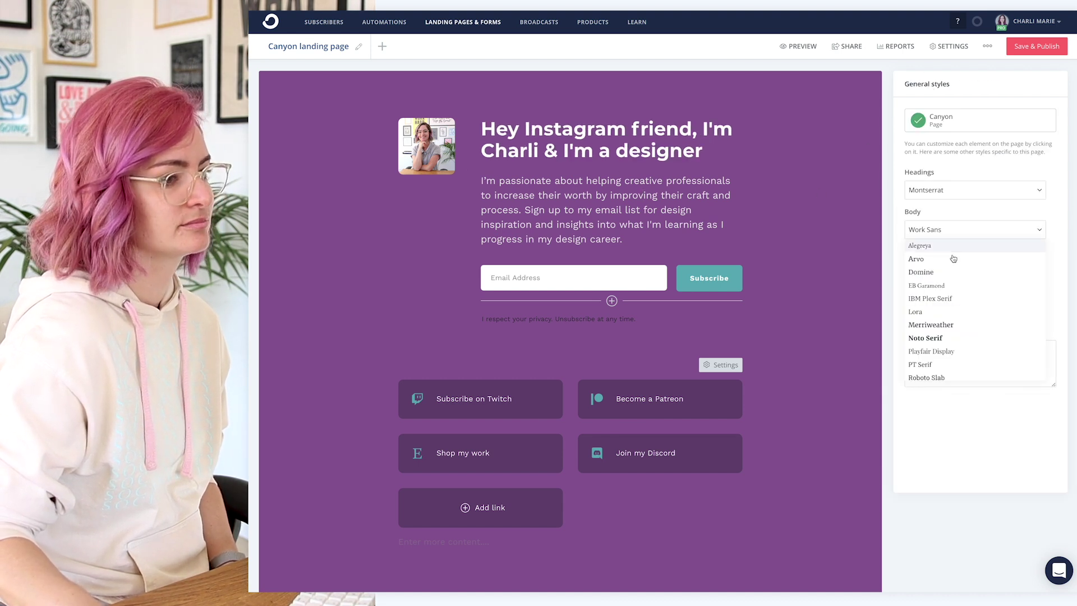
scroll(955, 260, down, 5)
click(965, 264)
click(962, 229)
click(956, 289)
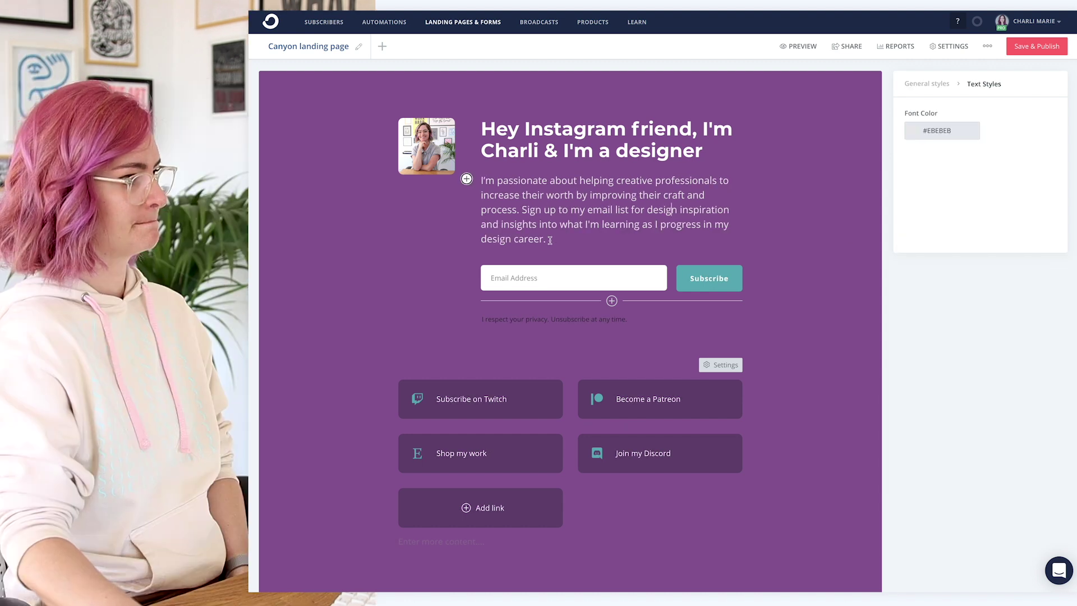
Reduce the font size of the whole introduction paragraph below the headline.
drag(550, 239, 474, 180)
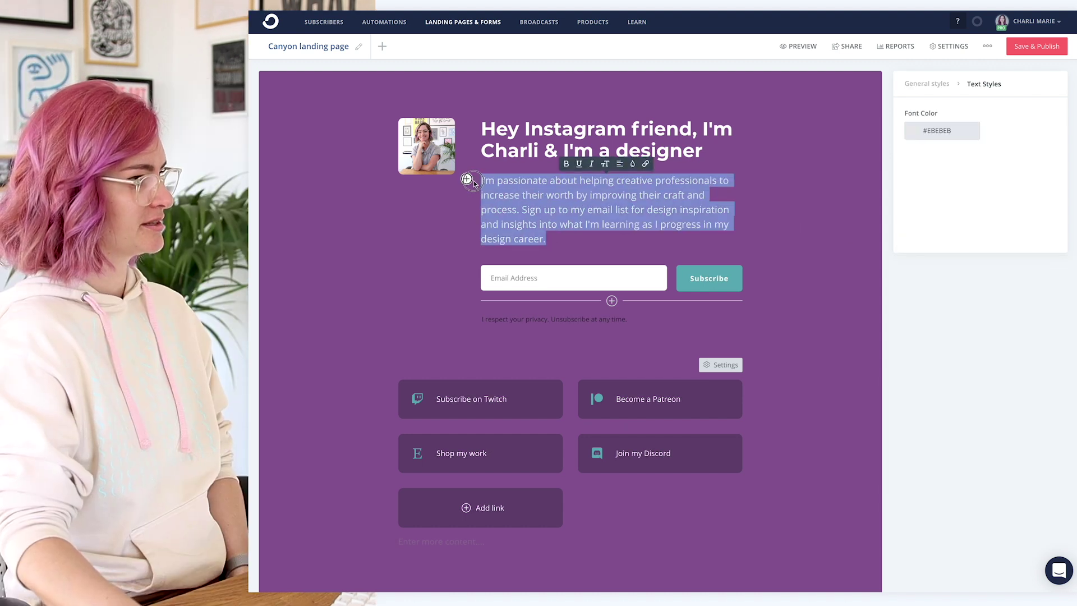
click(607, 165)
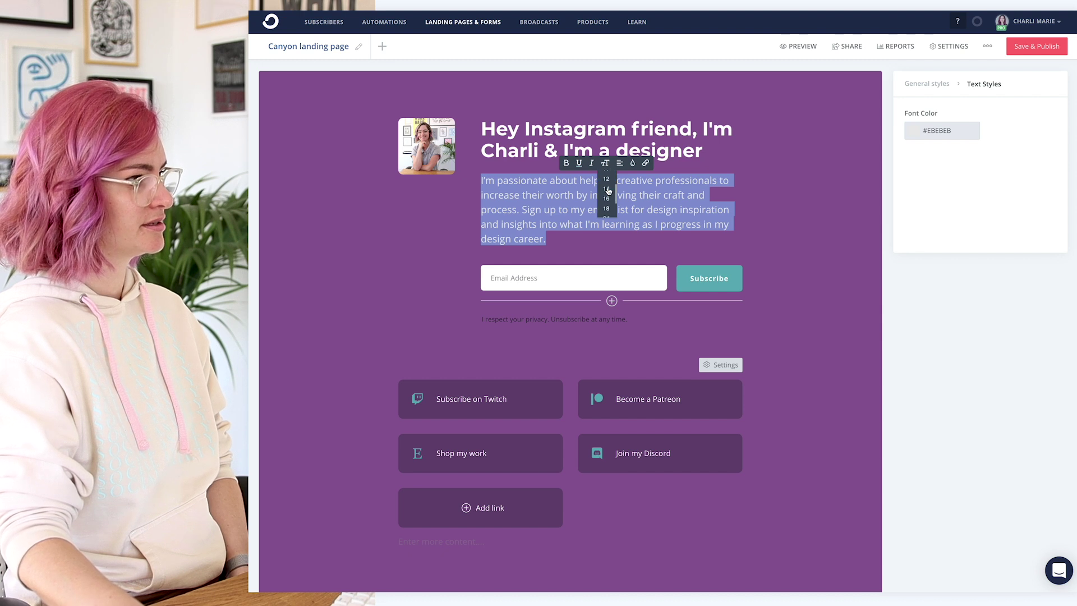
click(606, 195)
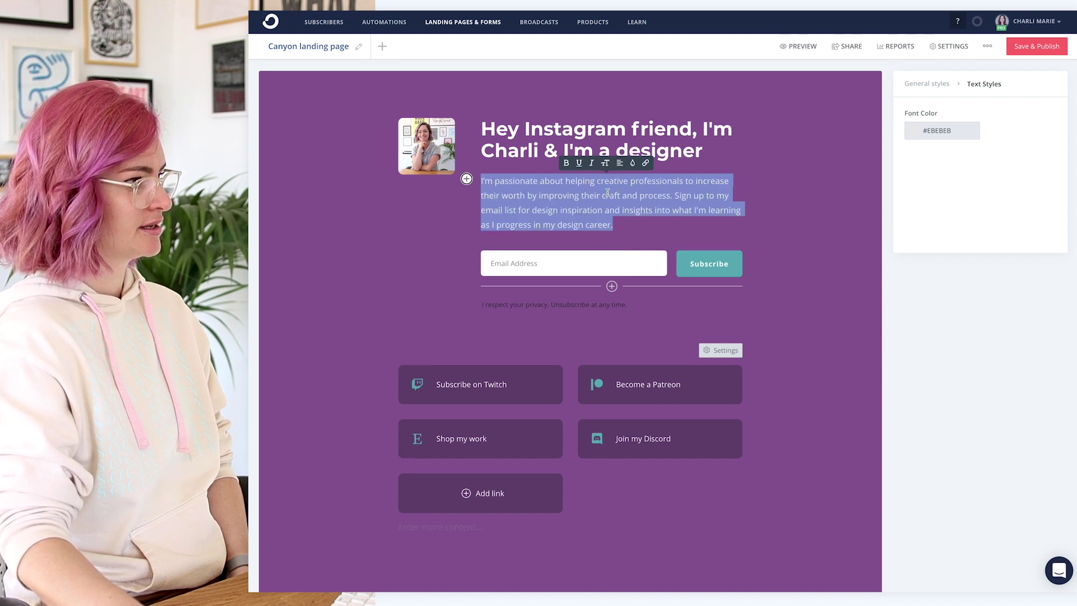
click(782, 222)
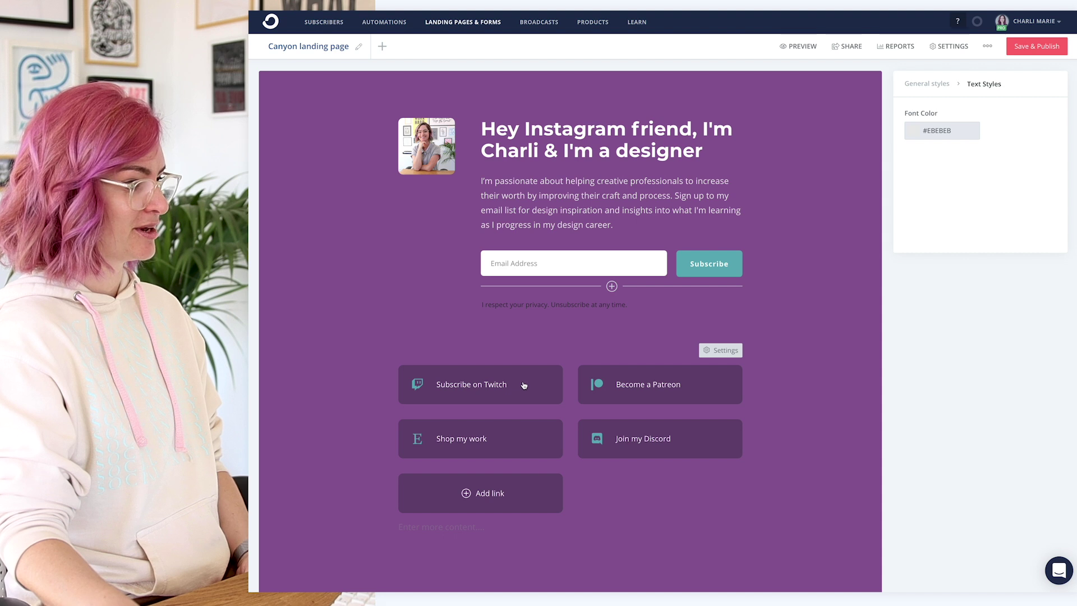
Delete the Twitch, Etsy and Discord links, and relabel the remaining link "Become a Patron" with the creator's Patreon page as its URL.
click(721, 350)
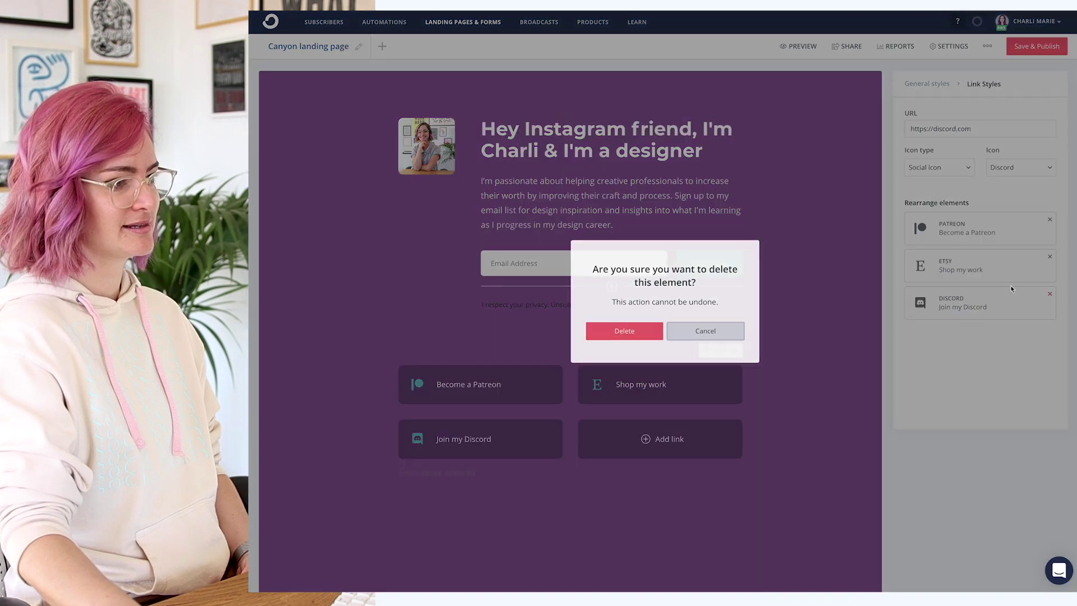
click(624, 331)
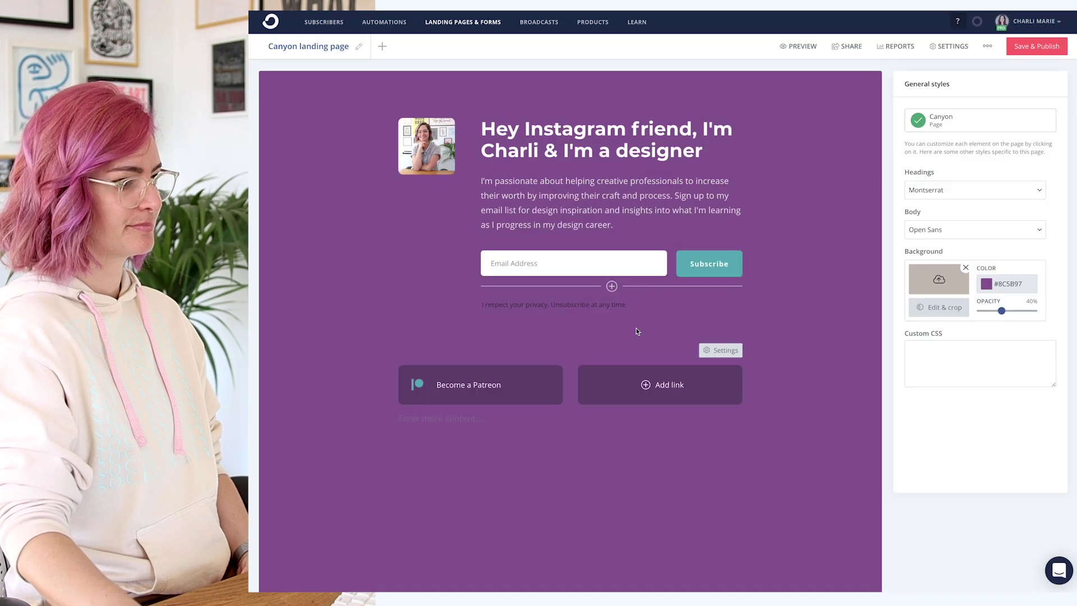
click(520, 381)
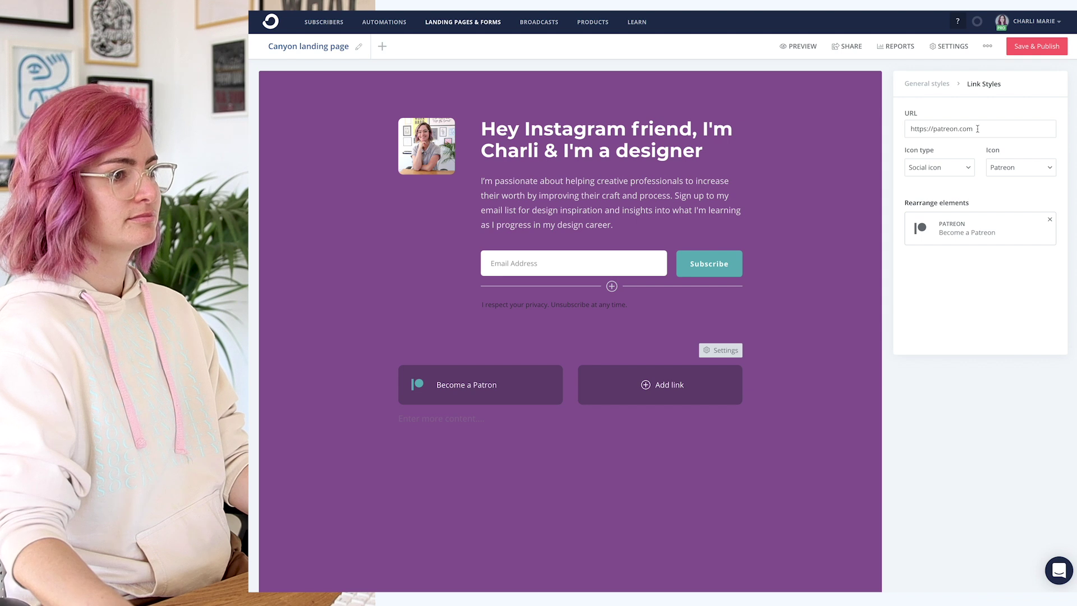
text(/charlimarie)
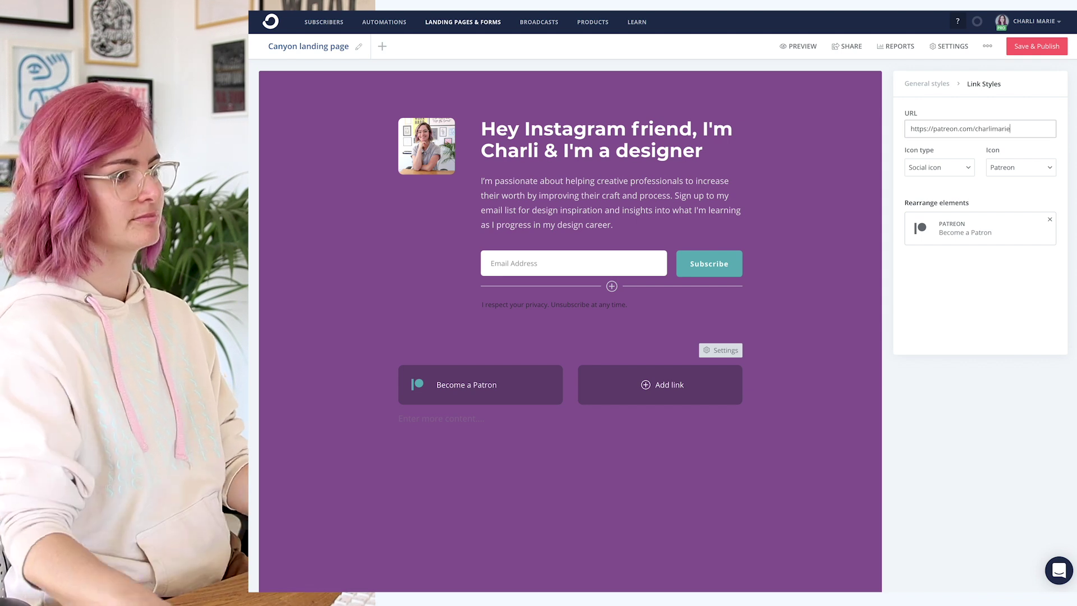
Add a link to the creator's website labelled "Visit my website" and place it before the Patreon link.
click(667, 385)
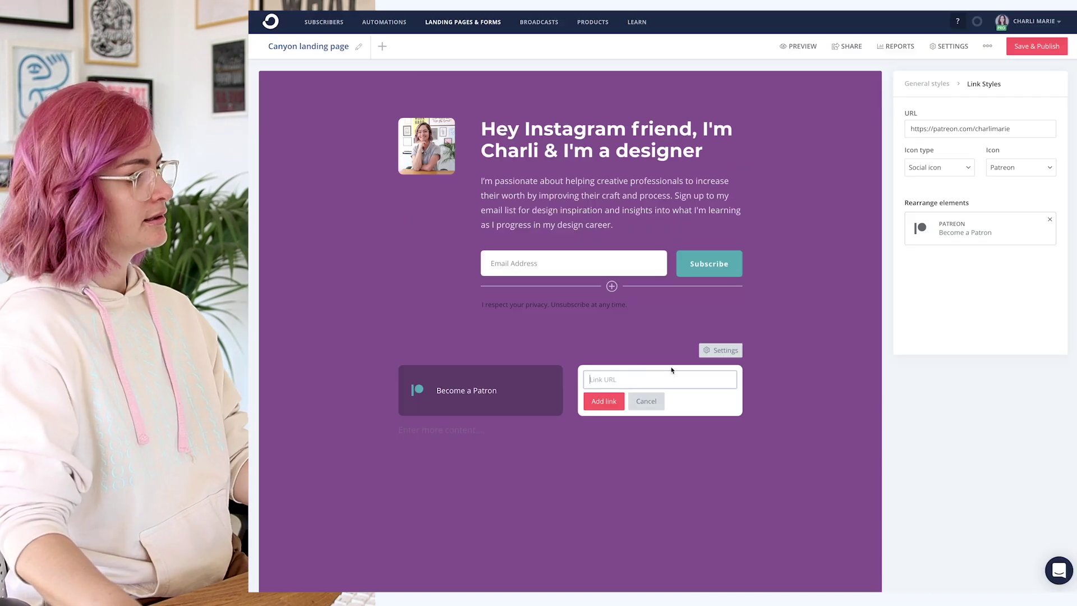
text(https://charlimarie.com/)
key(Return)
text(Visit my webs)
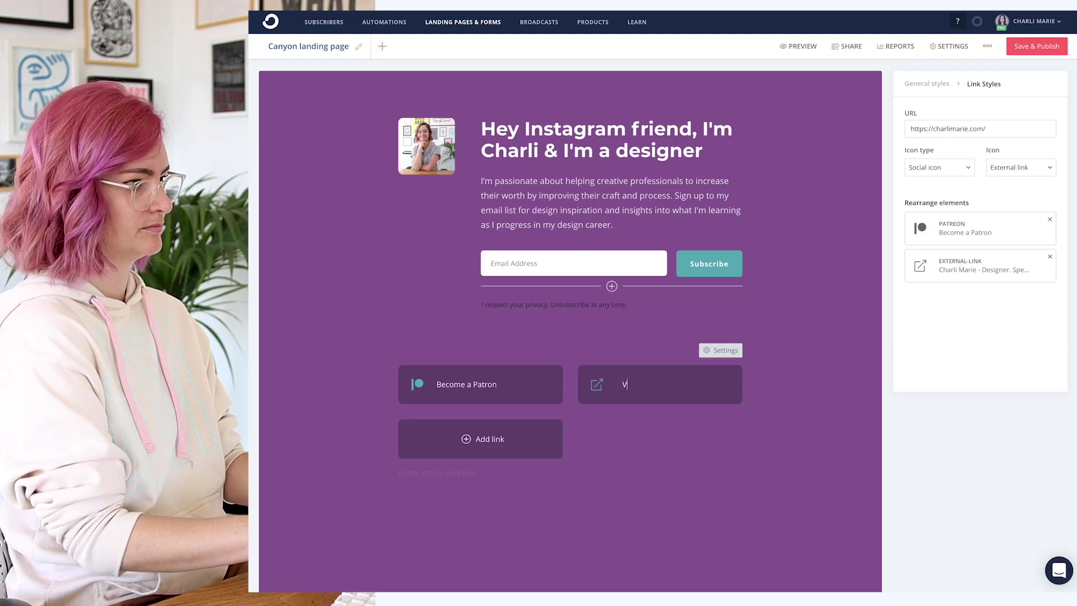
text(site)
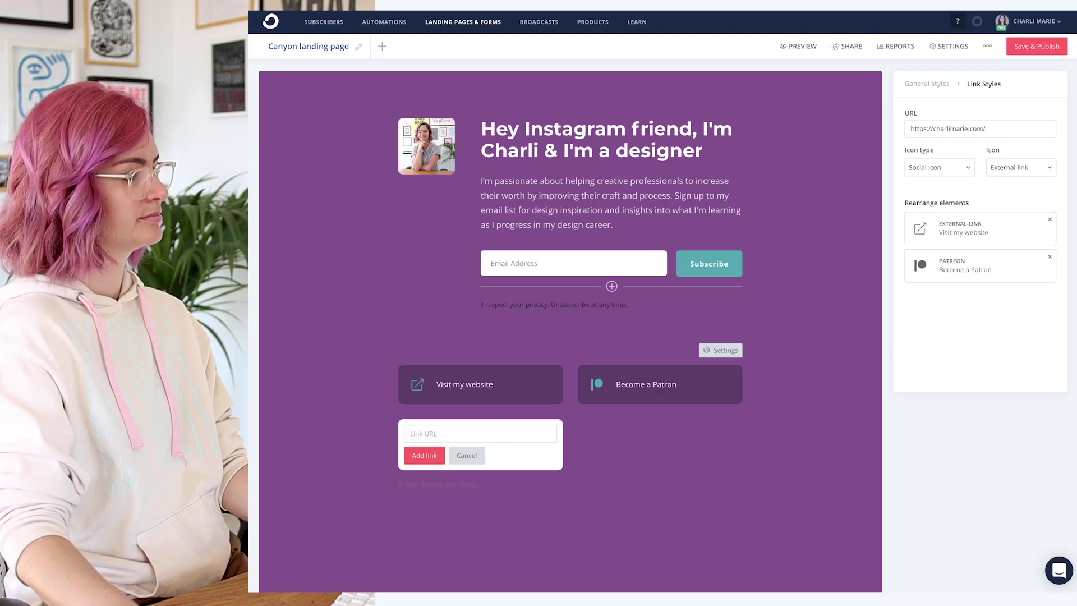
Add a link to the YouTube video and place it between the website and Patreon links.
key(ctrl+v)
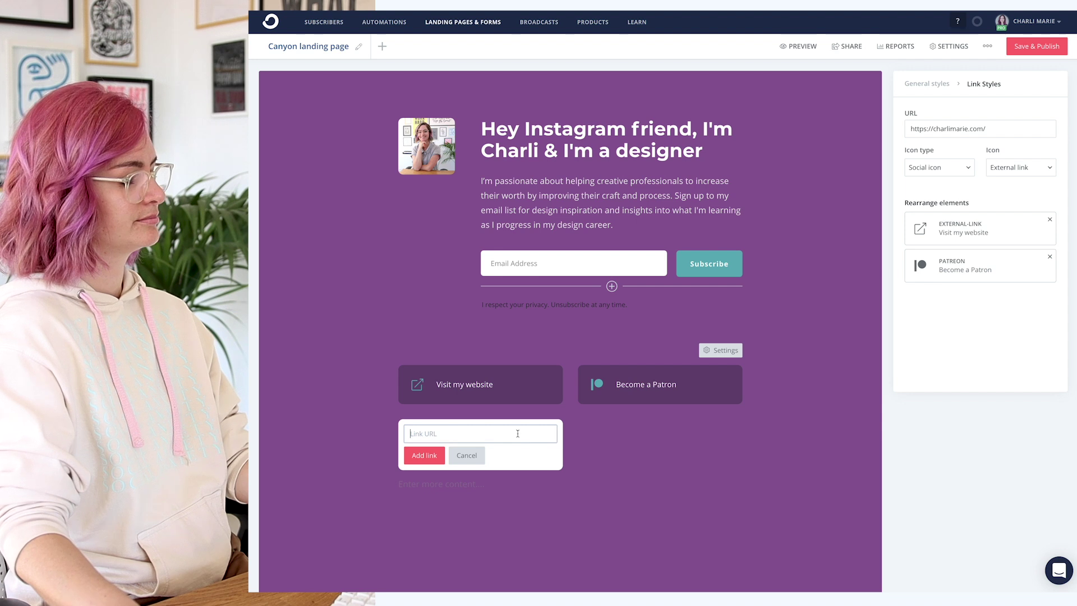
click(426, 456)
text(Watch my latest video)
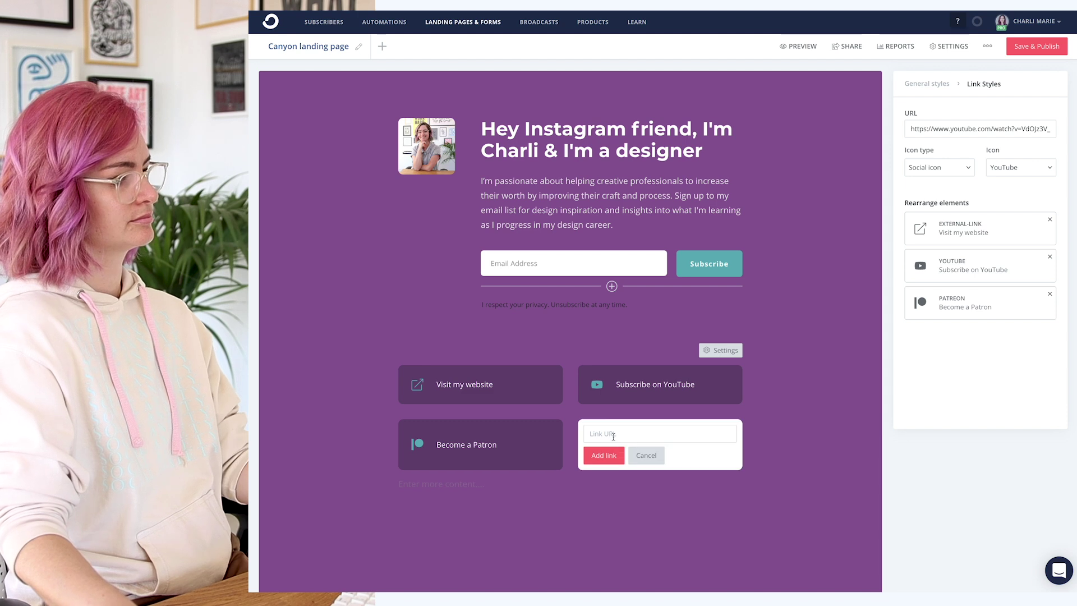
Add a link to the Grayscale font's product page labelled "Buy my font!".
click(601, 454)
text(Buy my font!)
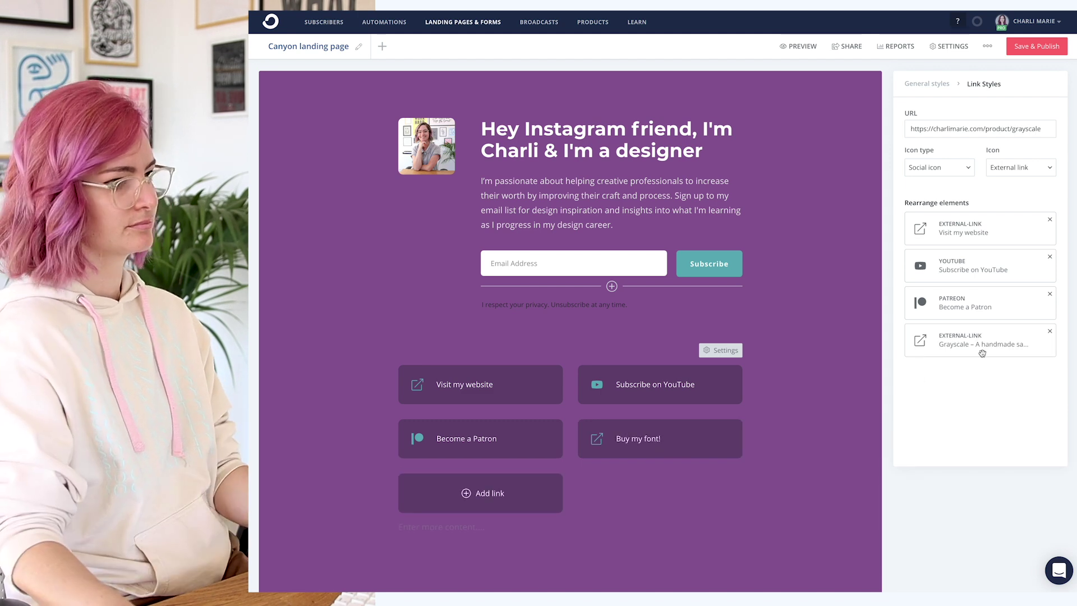
click(1018, 167)
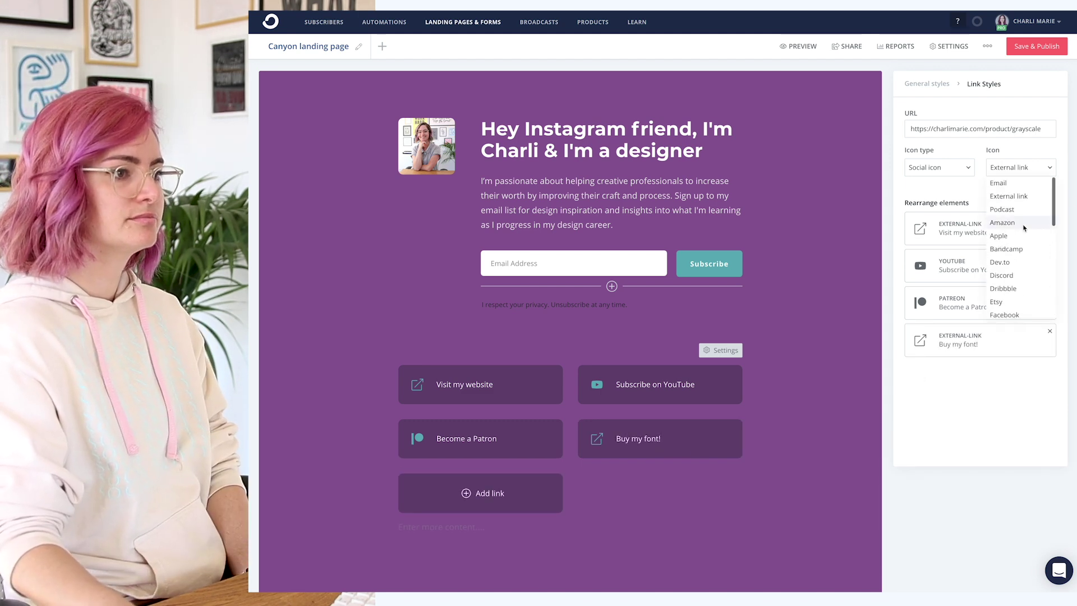
click(482, 493)
text(https://designlife)
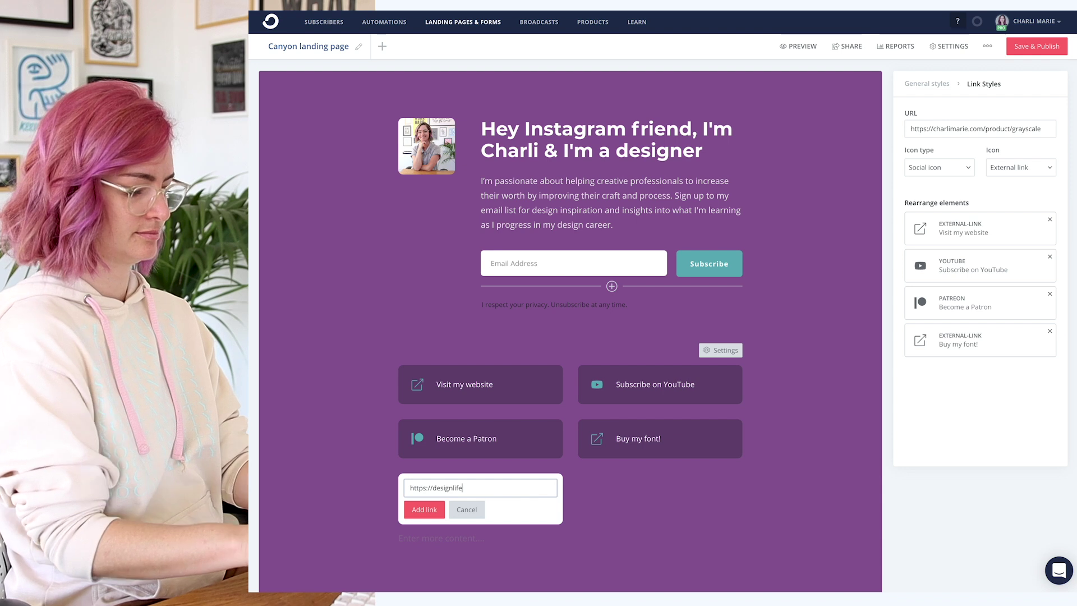
text(.fm)
key(Return)
text(Listen)
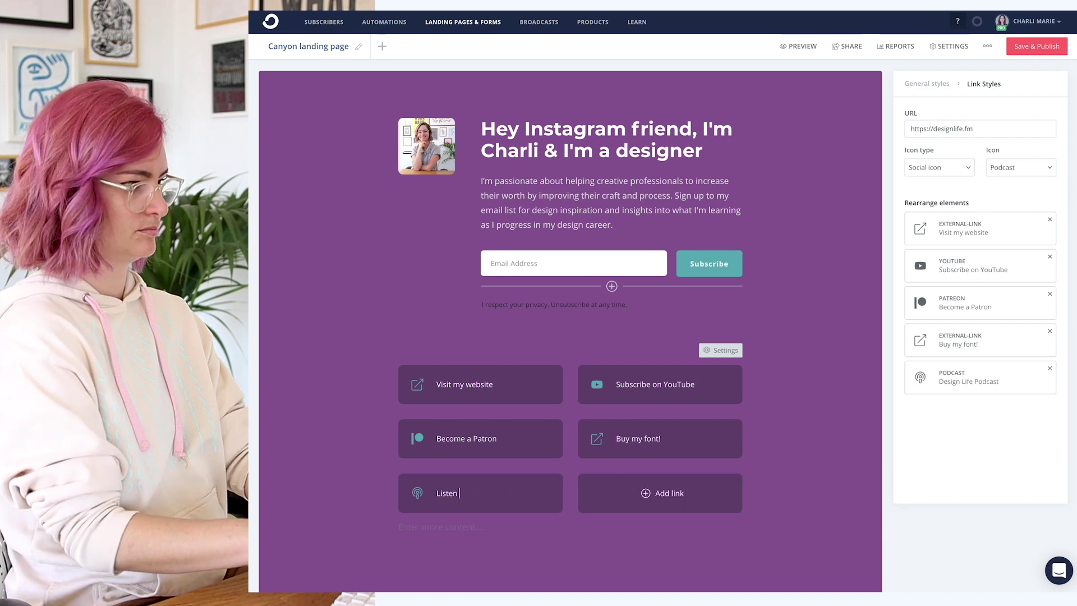
text( to the Design Life podcast)
click(662, 493)
text(https://insidemarketingdesign.co)
key(Return)
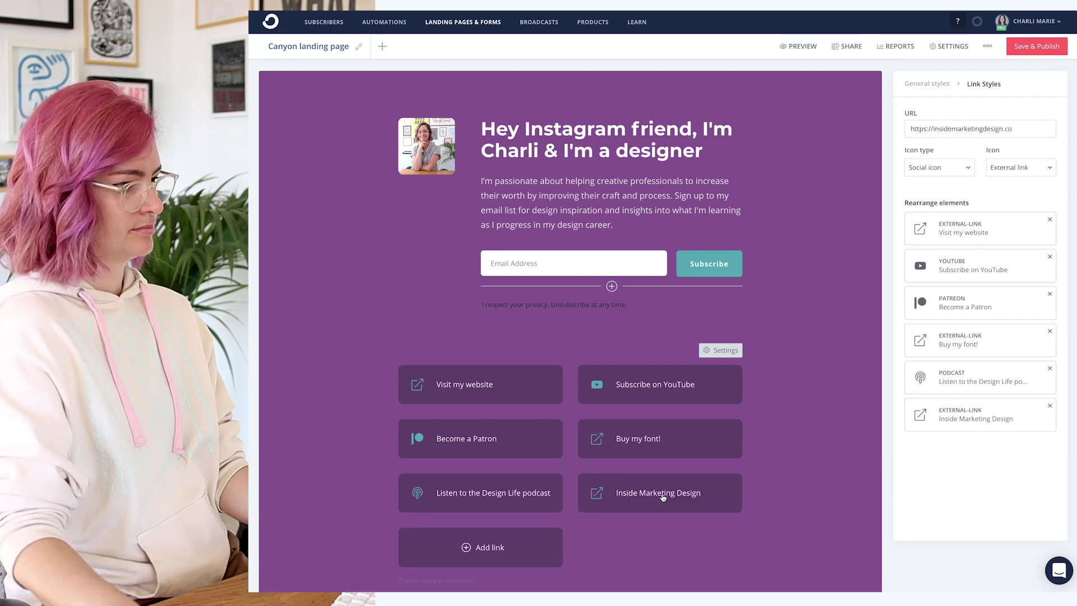
Relabel the new link "Listen to Inside Marketing Design" and set its icon to Podcast.
double_click(663, 497)
click(616, 493)
text(Listen to)
click(1021, 168)
click(1019, 211)
scroll(440, 568, down, 1)
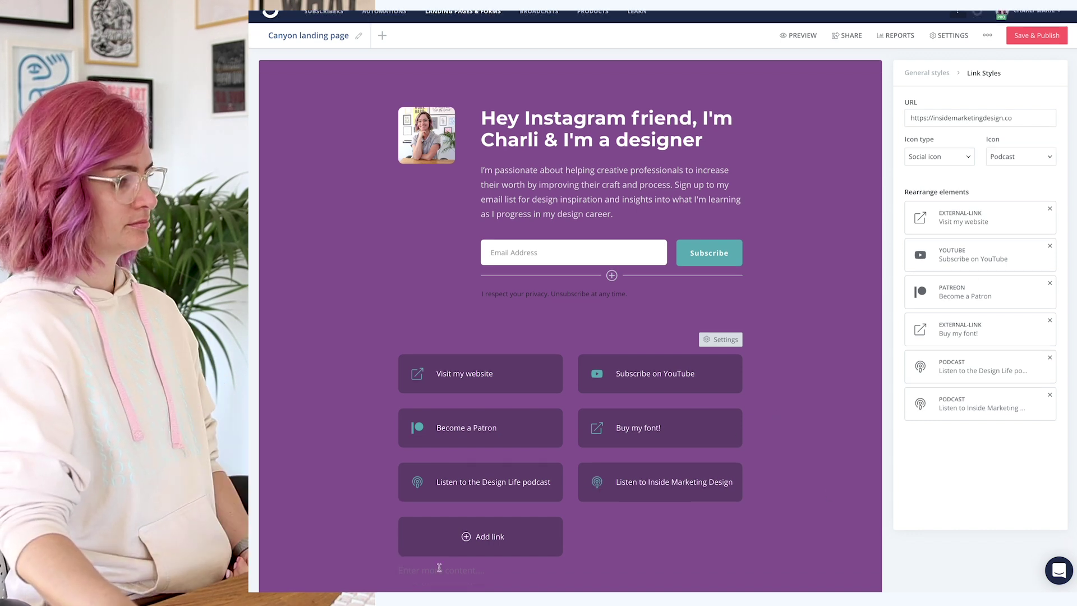
scroll(439, 568, down, 2)
click(438, 490)
click(384, 489)
scroll(414, 544, down, 1)
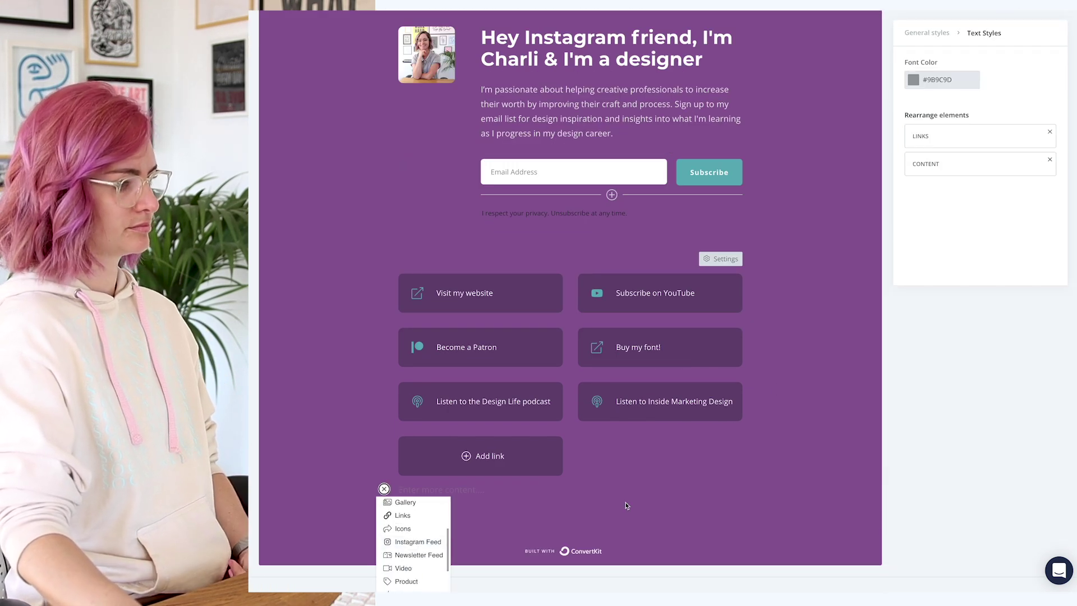
click(627, 506)
Relabel the YouTube link "Watch my latest video".
click(666, 293)
key(super+a)
text(Watch my latest video)
Insert a social icons block into the empty content area below the links.
scroll(623, 462, down, 1)
click(438, 460)
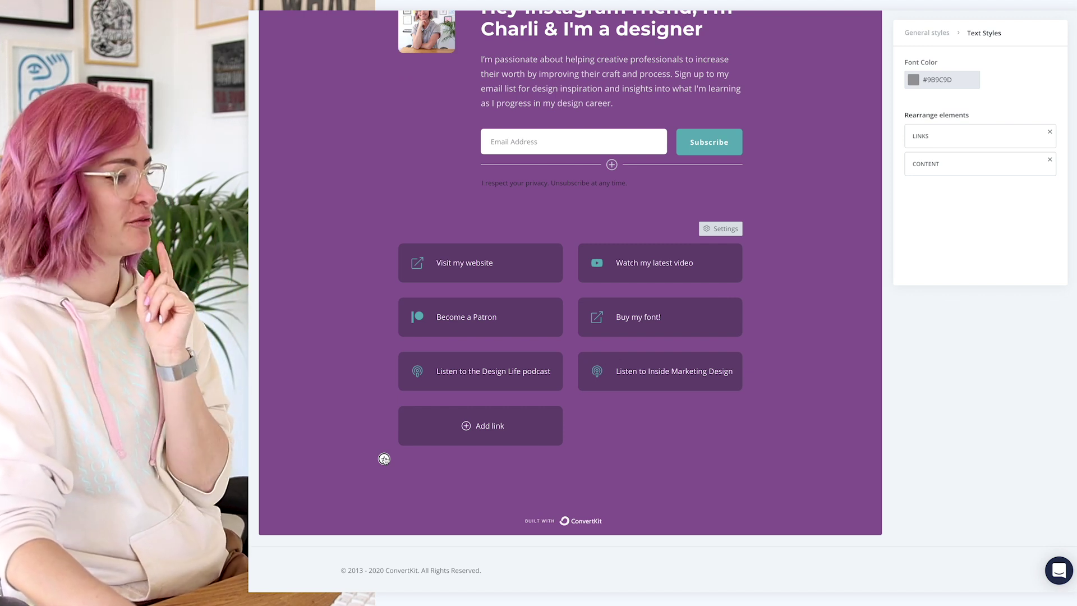
click(384, 459)
scroll(398, 508, down, 3)
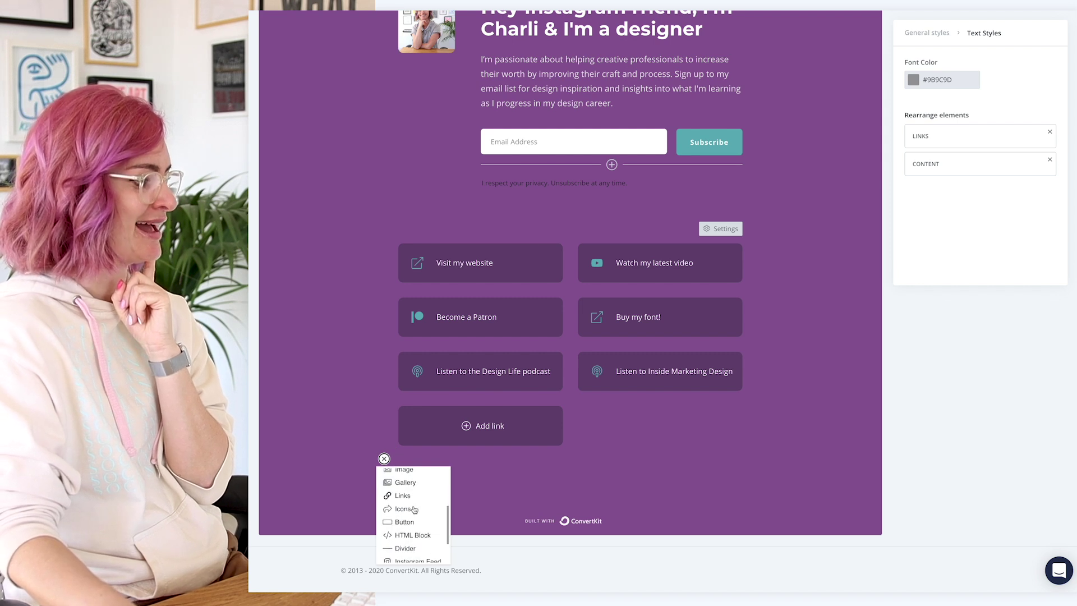
click(404, 509)
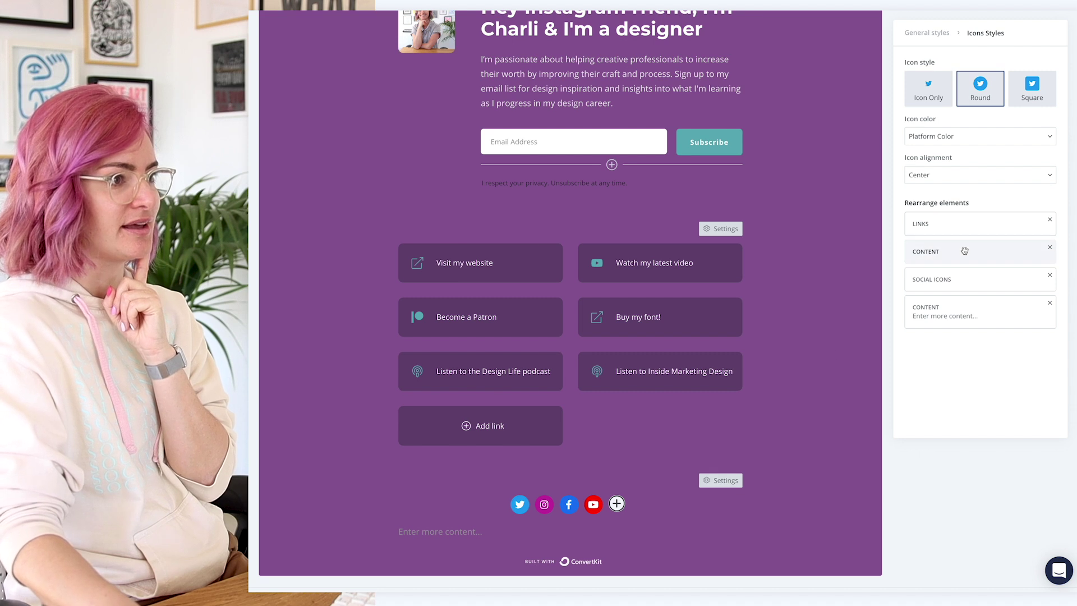
Switch the social icons to Custom Color and set their background colour to #FFFFFF.
click(979, 140)
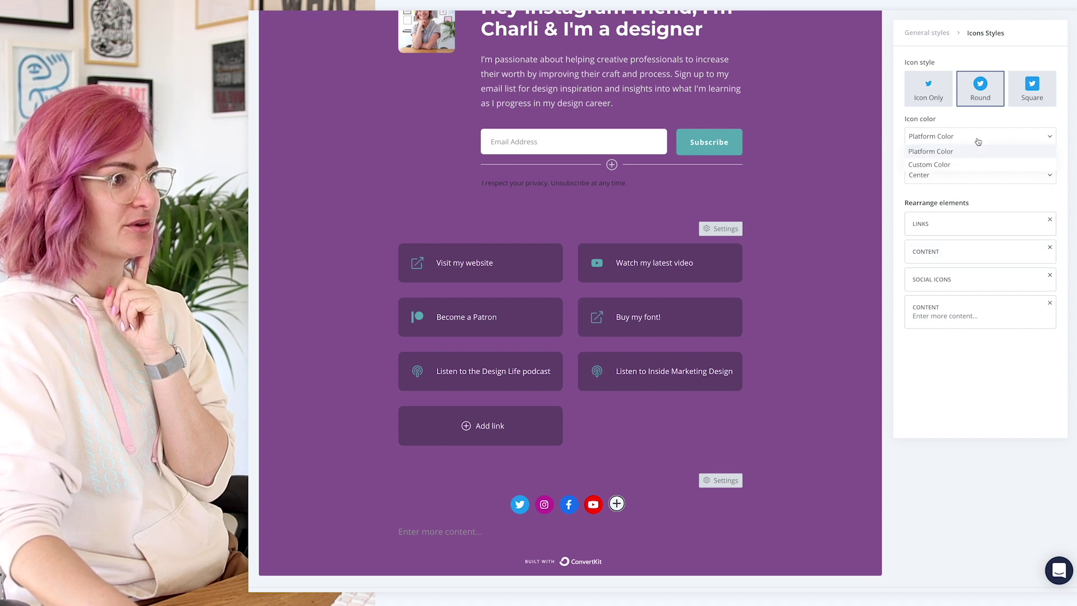
click(937, 165)
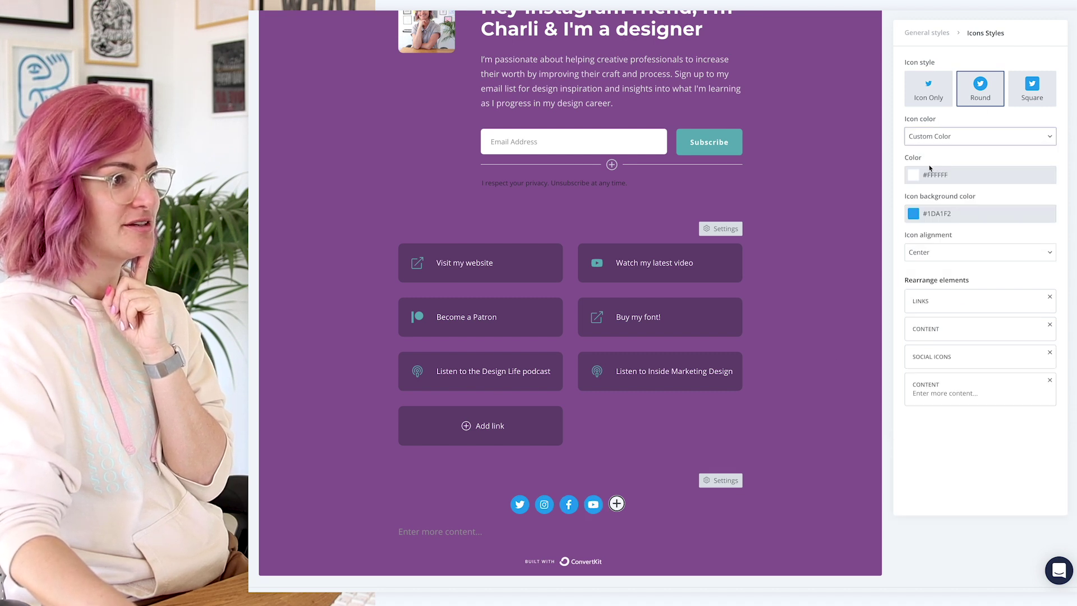
click(913, 214)
drag(941, 253, 902, 231)
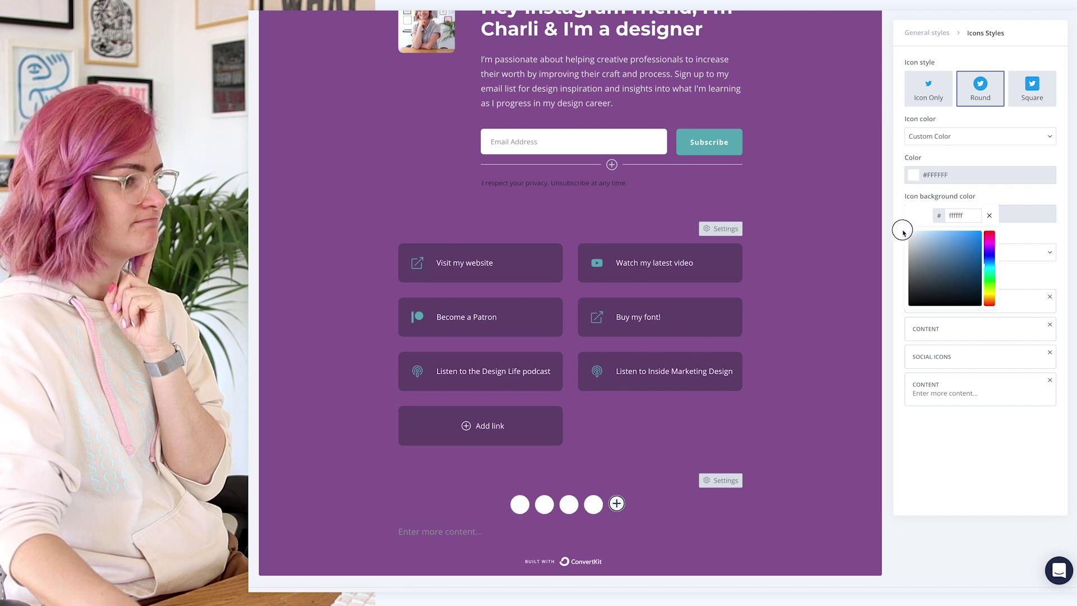
Take the dark purple value from the colour palette file and set the social icons' background colour to #674575.
click(874, 590)
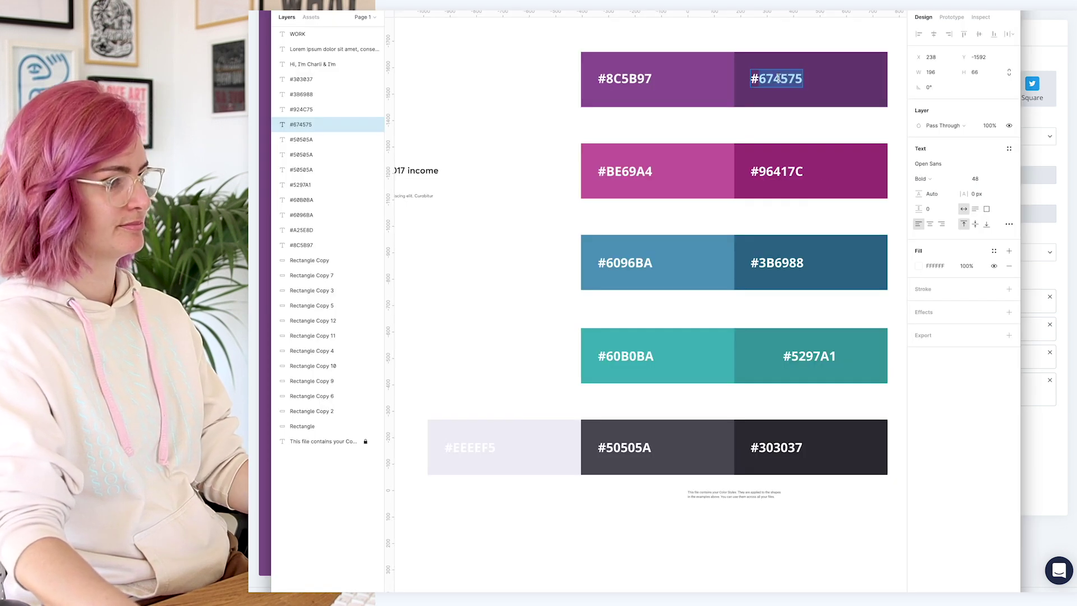
click(1050, 486)
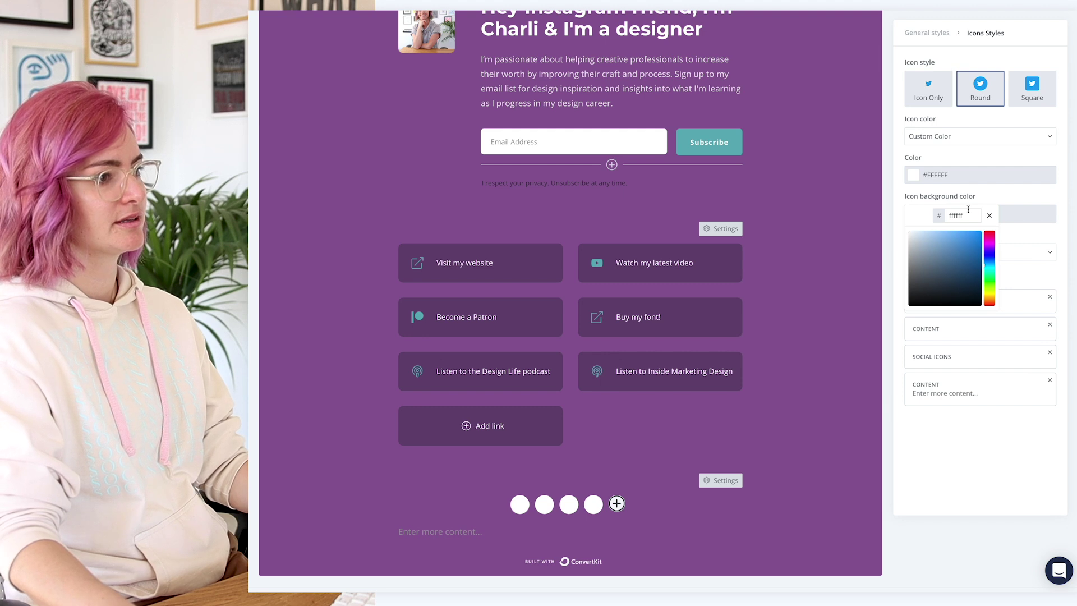
text(674575)
click(1006, 201)
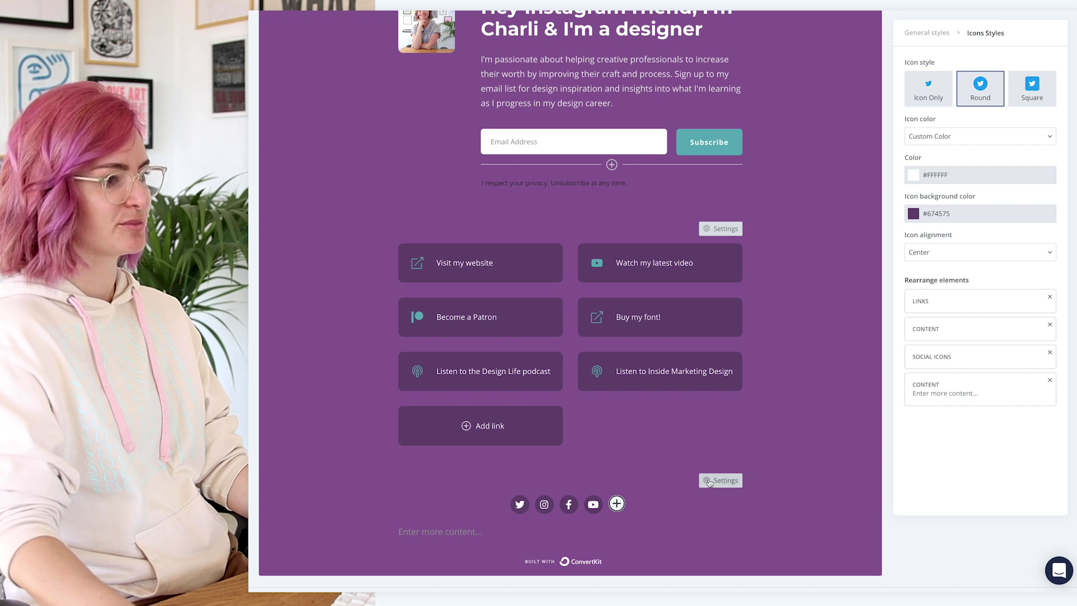
Remove the Facebook icon and add a Dribbble icon linking to the Dribbble profile URL.
click(593, 504)
click(1050, 231)
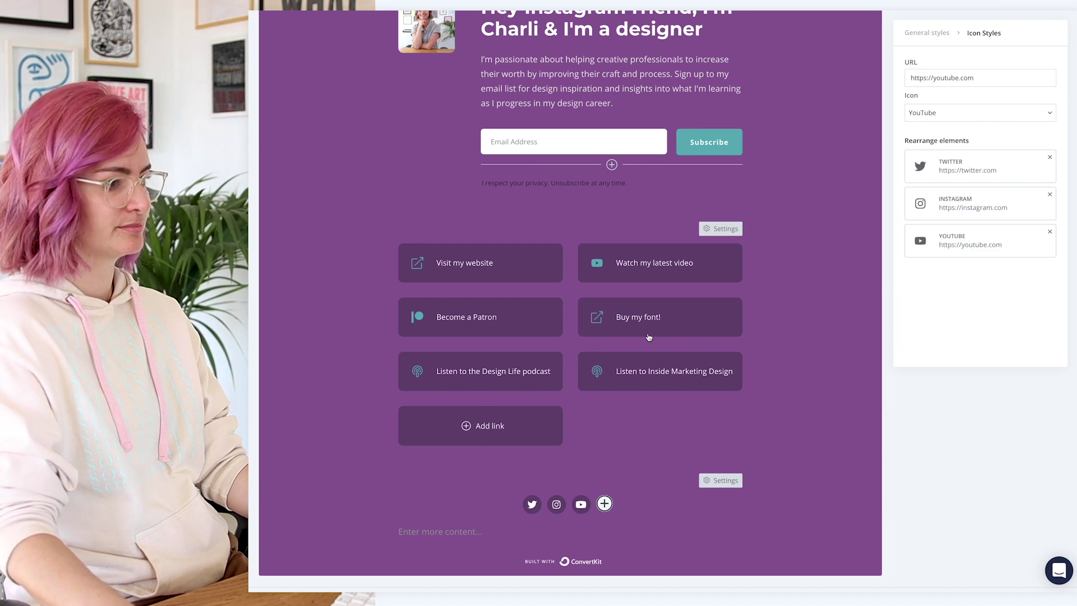
click(604, 504)
drag(934, 78, 970, 78)
text(dribbble.com/charliprangley)
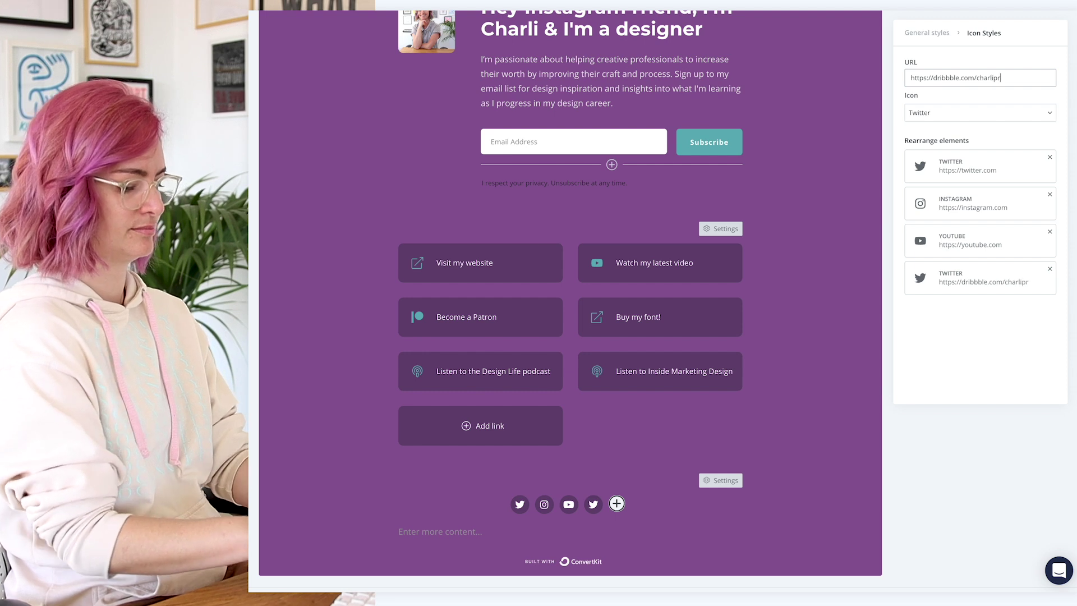
click(980, 113)
scroll(979, 178, up, 2)
scroll(980, 178, up, 4)
click(979, 179)
Complete the YouTube, Instagram and Twitter icon URLs with the matching profile handles.
click(569, 504)
click(999, 78)
text(/charlimarietv)
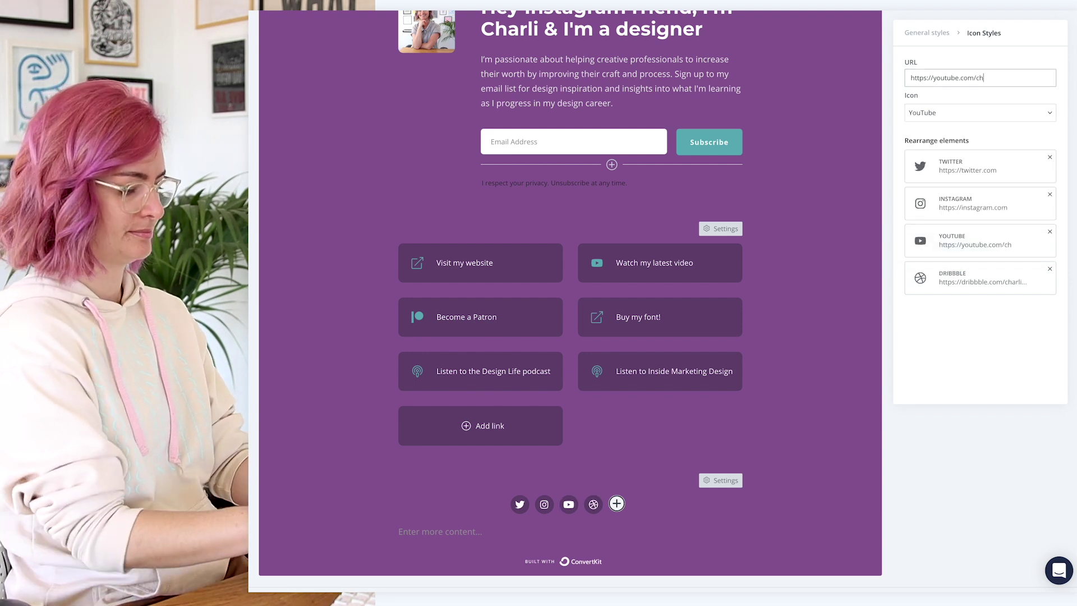
click(545, 509)
click(1004, 78)
text(/charliprangley)
click(520, 505)
click(1004, 78)
text(/charliprangley)
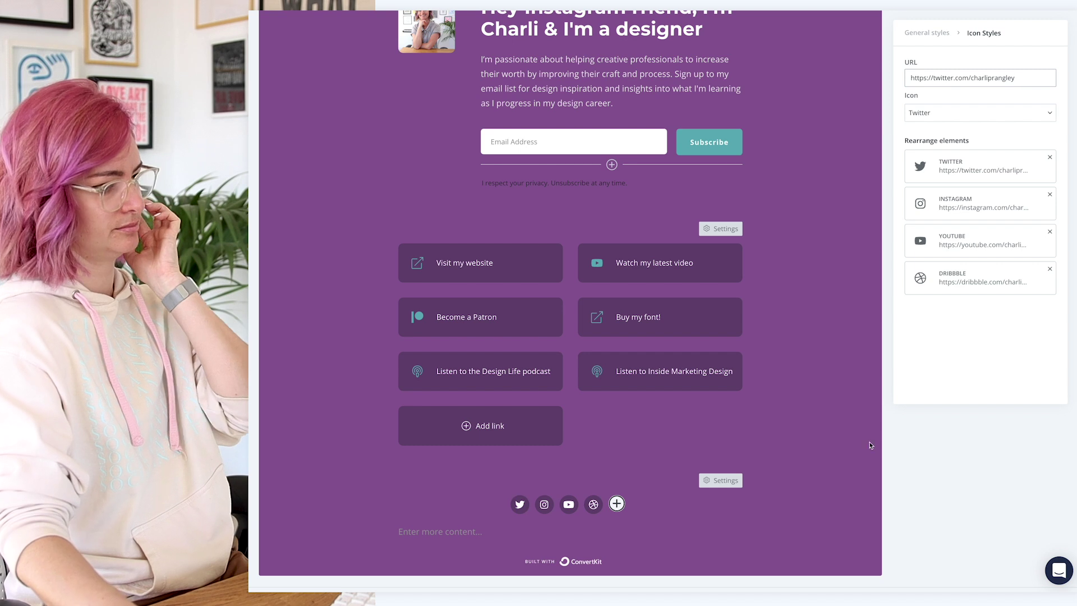
Change the social icons' style to Icon Only.
click(422, 452)
click(569, 505)
click(720, 481)
click(942, 93)
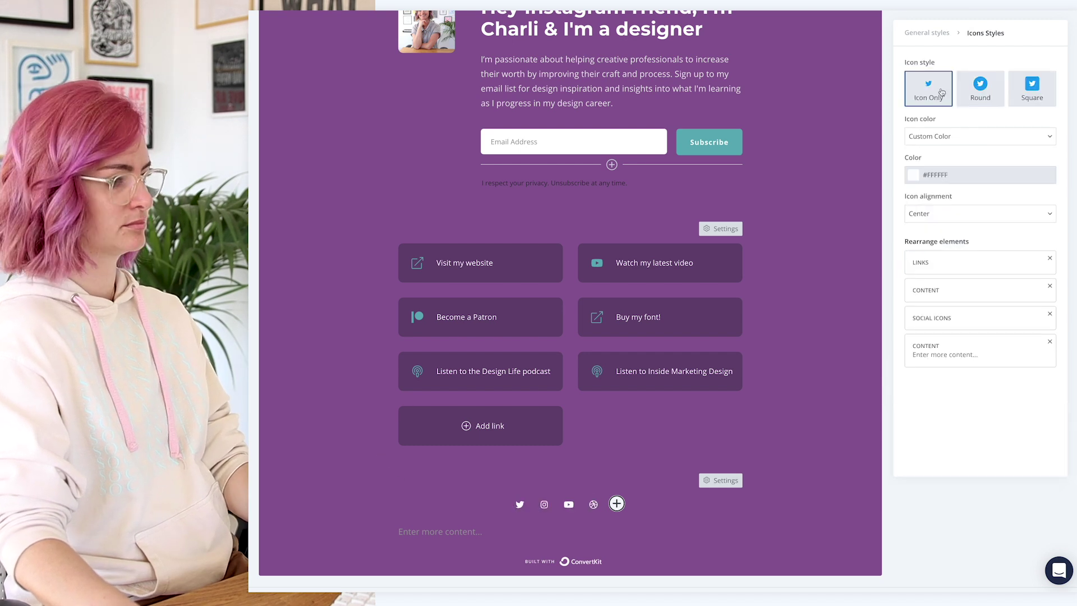
Insert an Instagram Feed block between the links and the social icons.
click(397, 458)
click(385, 458)
scroll(408, 501, down, 3)
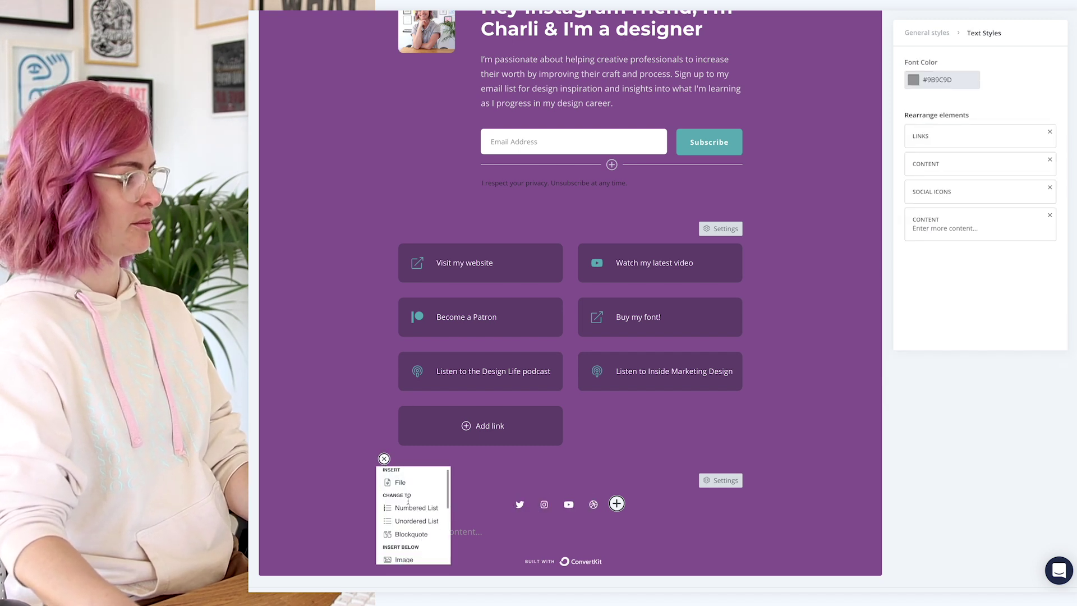
scroll(408, 501, down, 2)
scroll(408, 501, up, 1)
scroll(408, 502, down, 3)
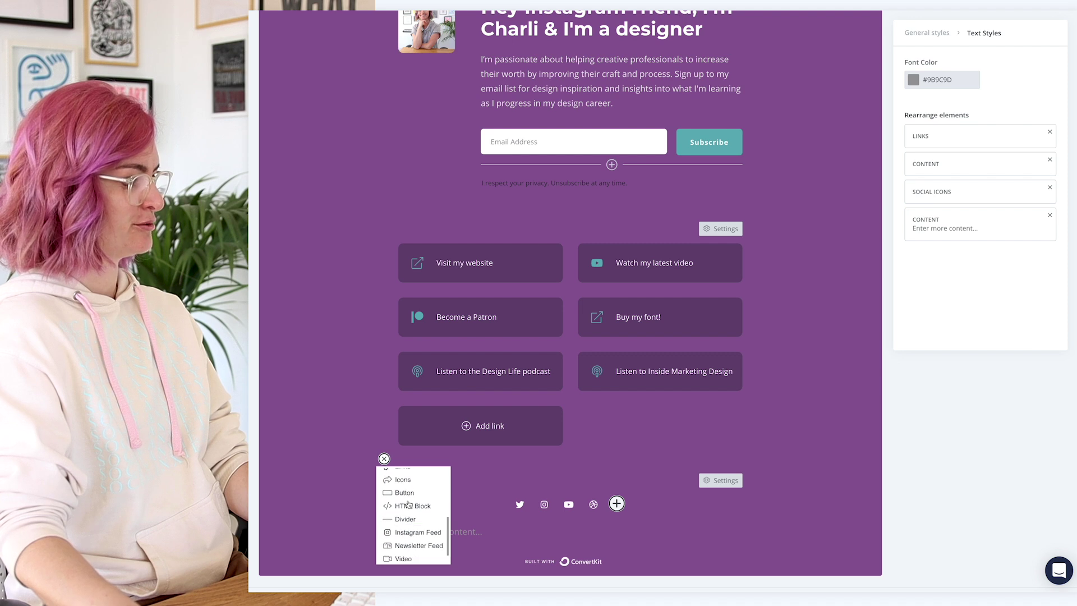
click(418, 514)
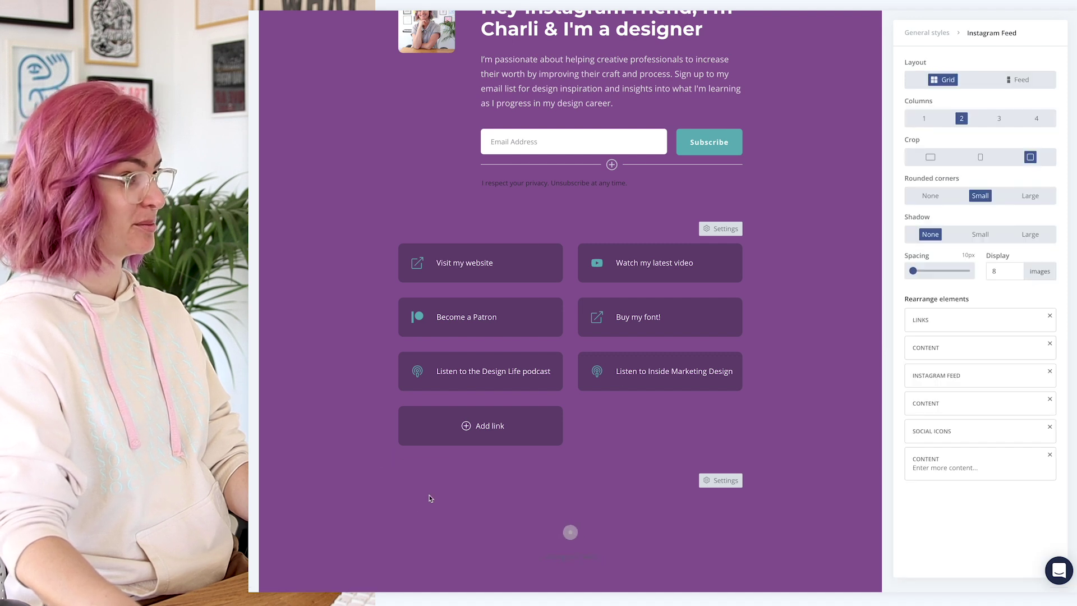
Connect the Instagram account to the feed block so it can display its photos.
scroll(673, 420, down, 3)
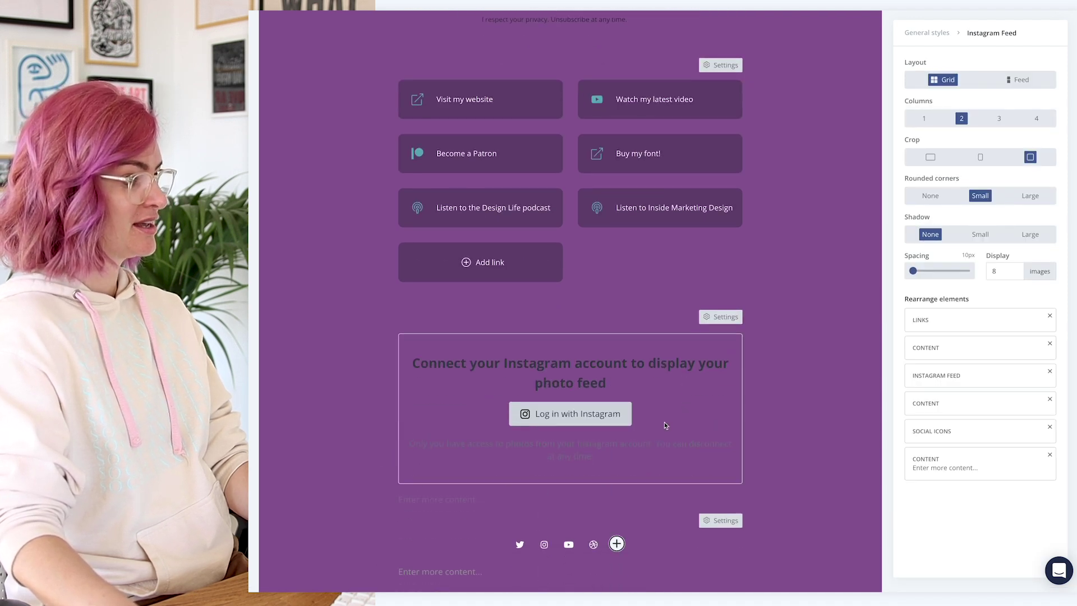
click(580, 415)
drag(373, 0, 438, 53)
click(437, 281)
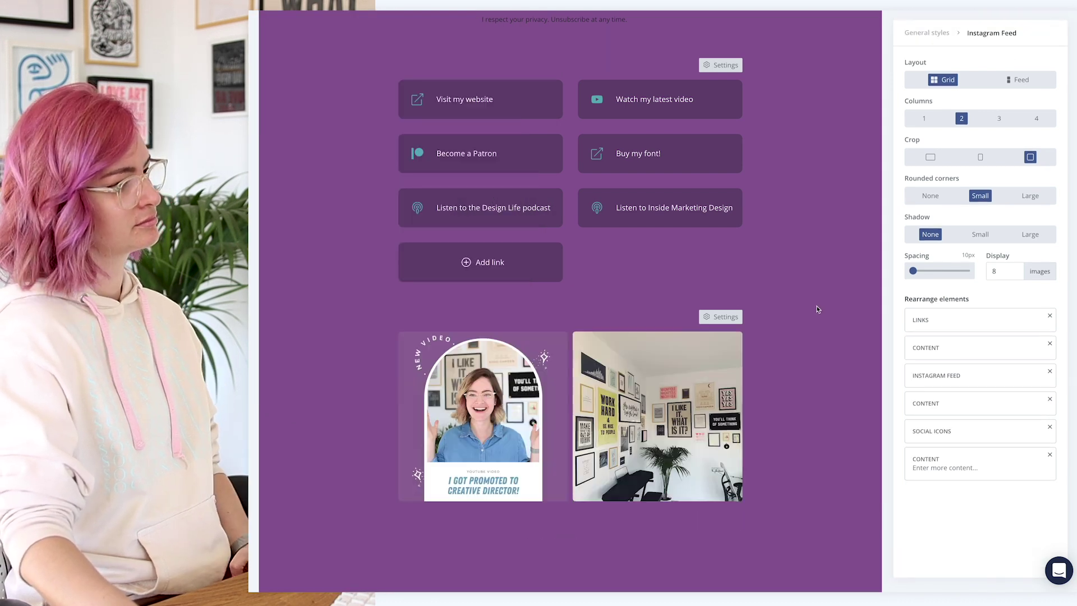
Set the Instagram feed grid to 4 columns and limit it to 4 images.
scroll(765, 360, down, 4)
scroll(763, 360, down, 7)
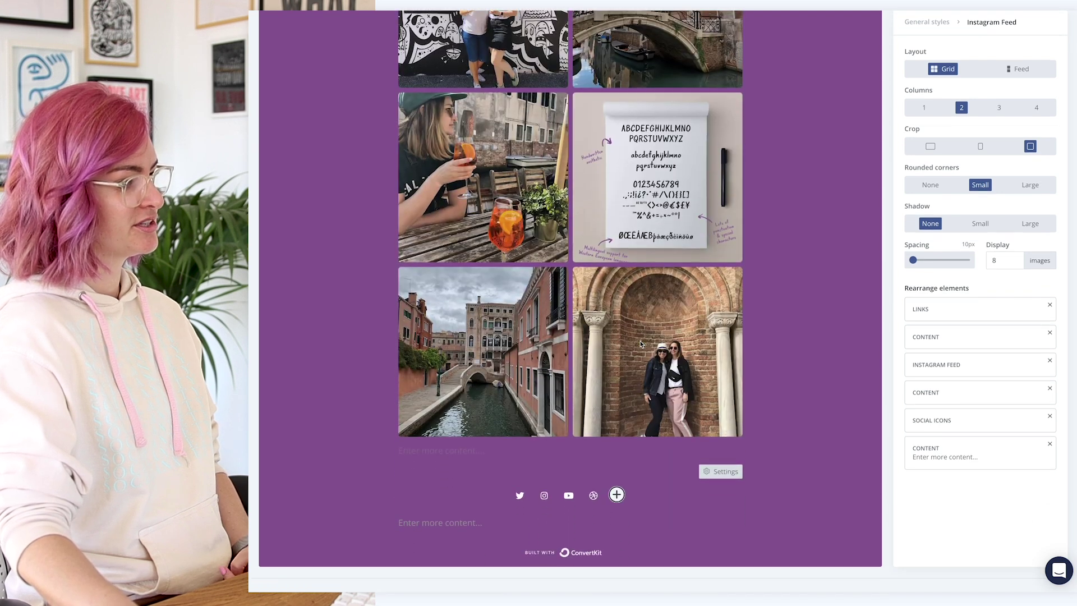
scroll(718, 268, up, 10)
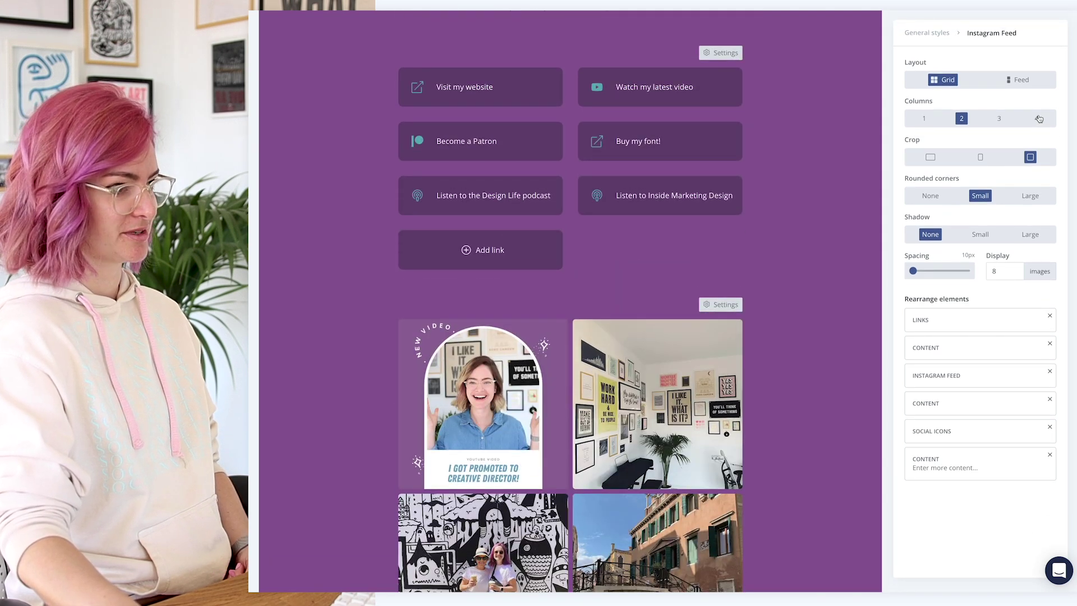
click(999, 119)
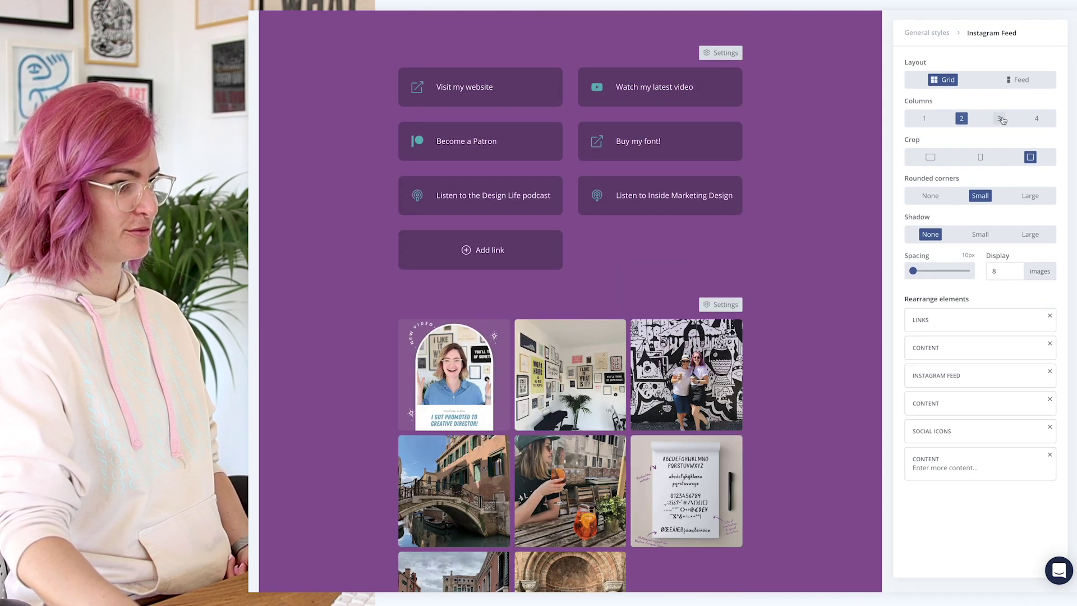
click(1038, 119)
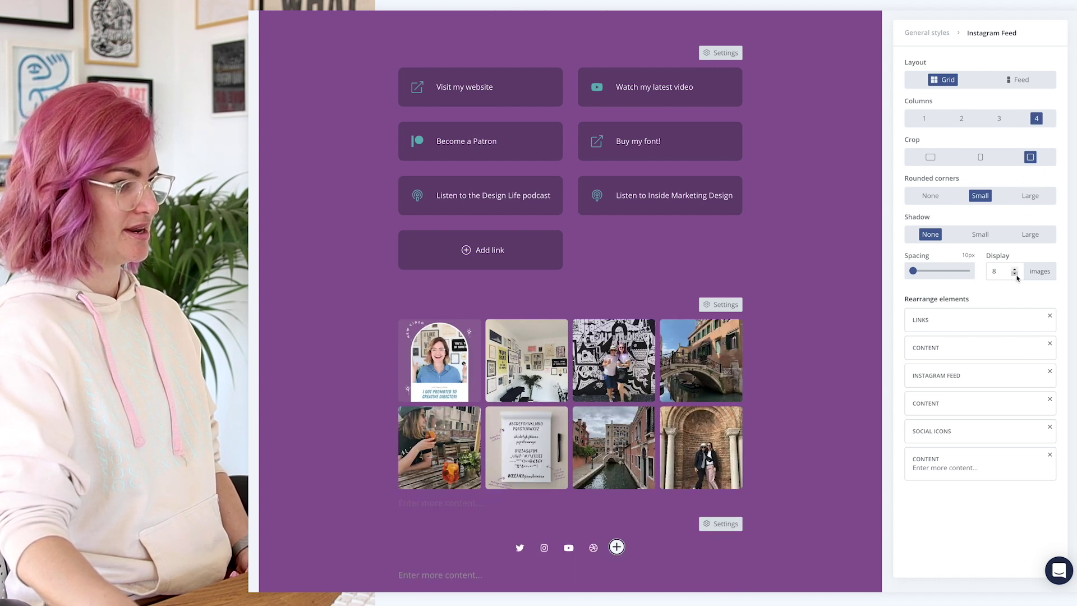
click(988, 272)
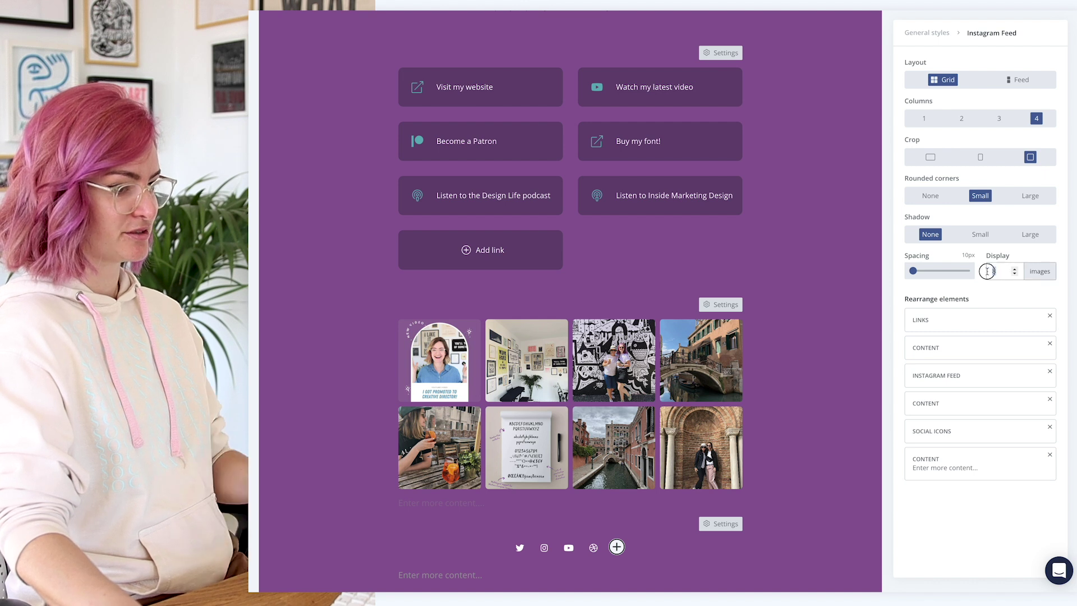
text(4)
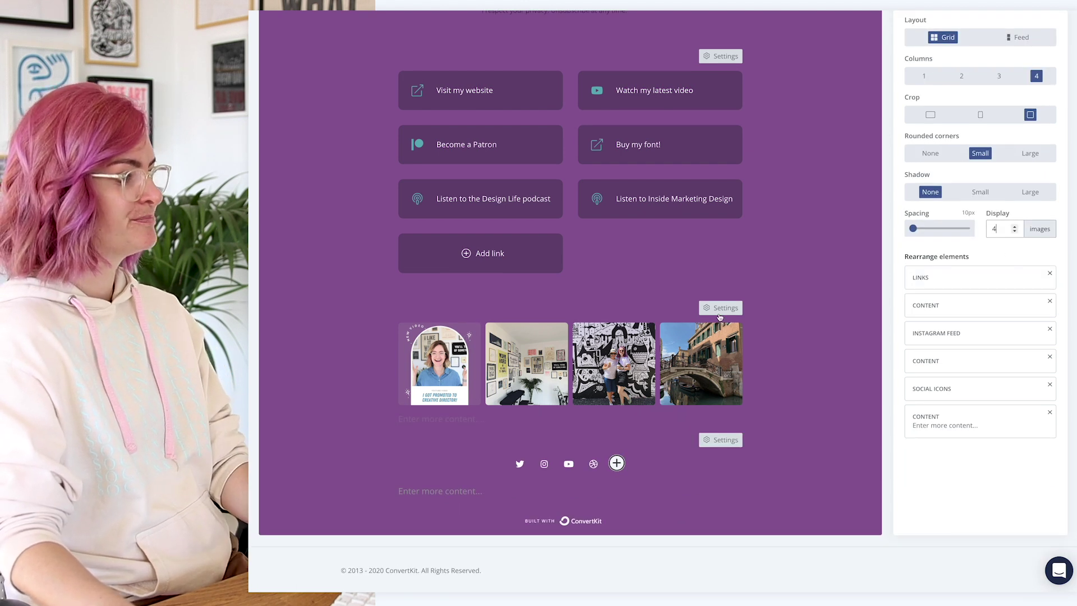
scroll(791, 272, up, 3)
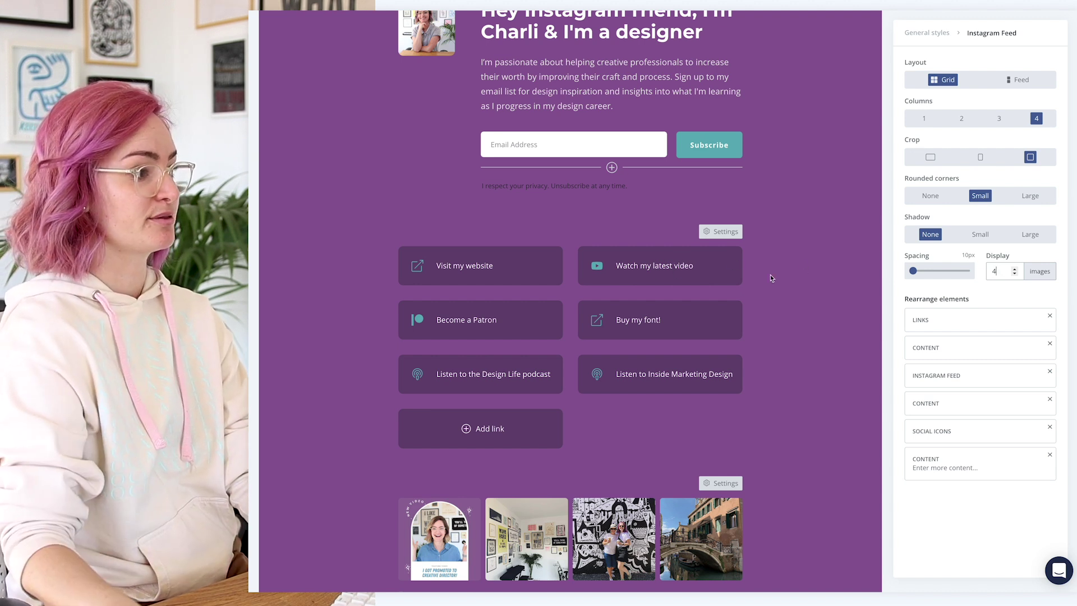
click(456, 215)
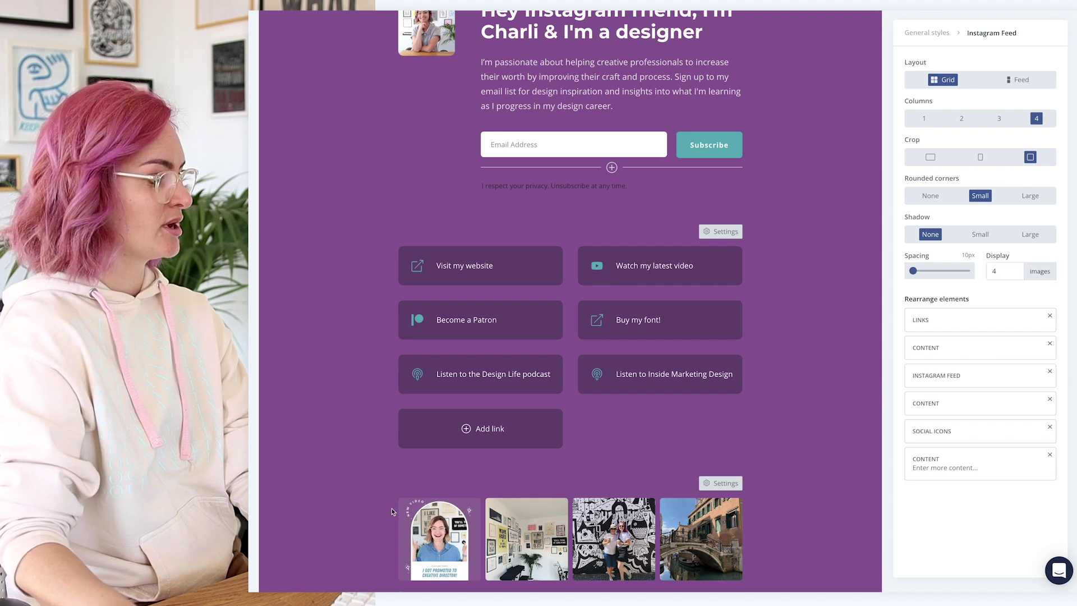
click(401, 464)
click(384, 462)
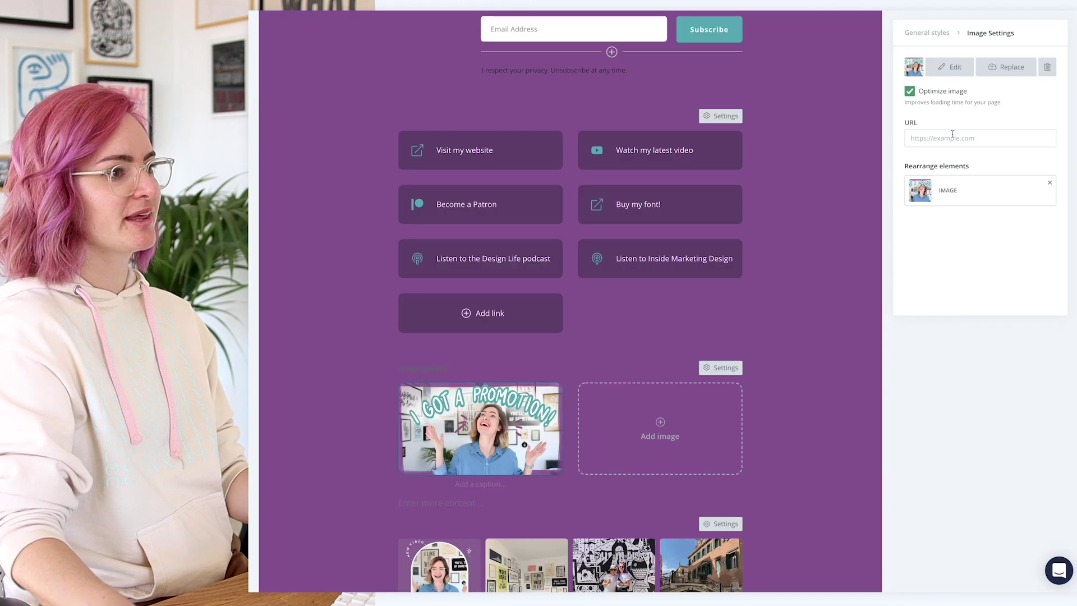
click(947, 139)
text(https://www.youtube.com/watch?v=VdOJz3Y_weg&ab_channel=CharliMarieTV)
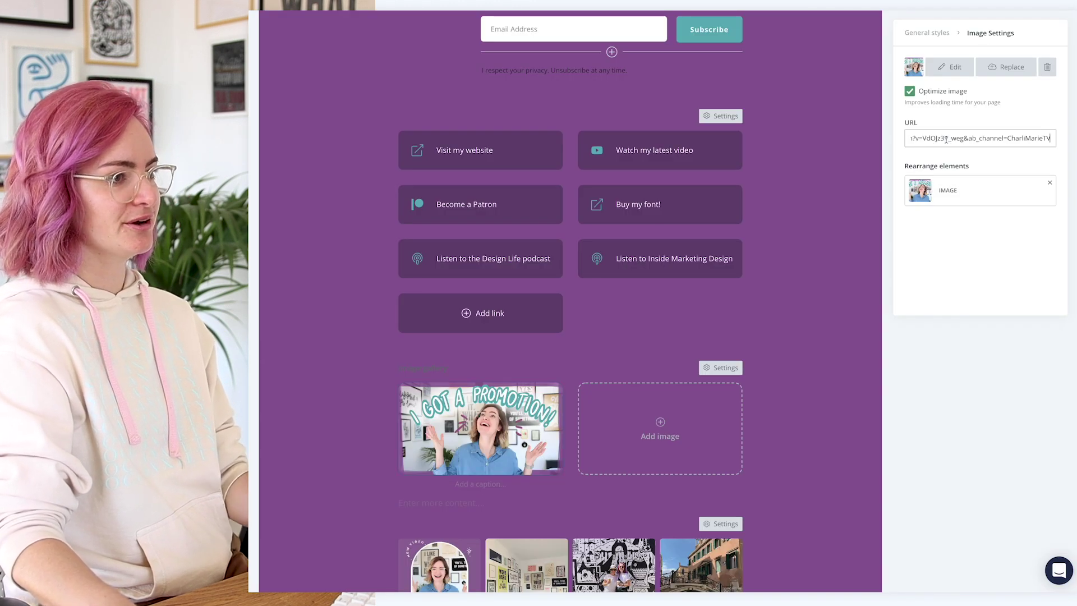
Switch to the promotion video on YouTube and open its CharliMarieTV channel.
click(993, 251)
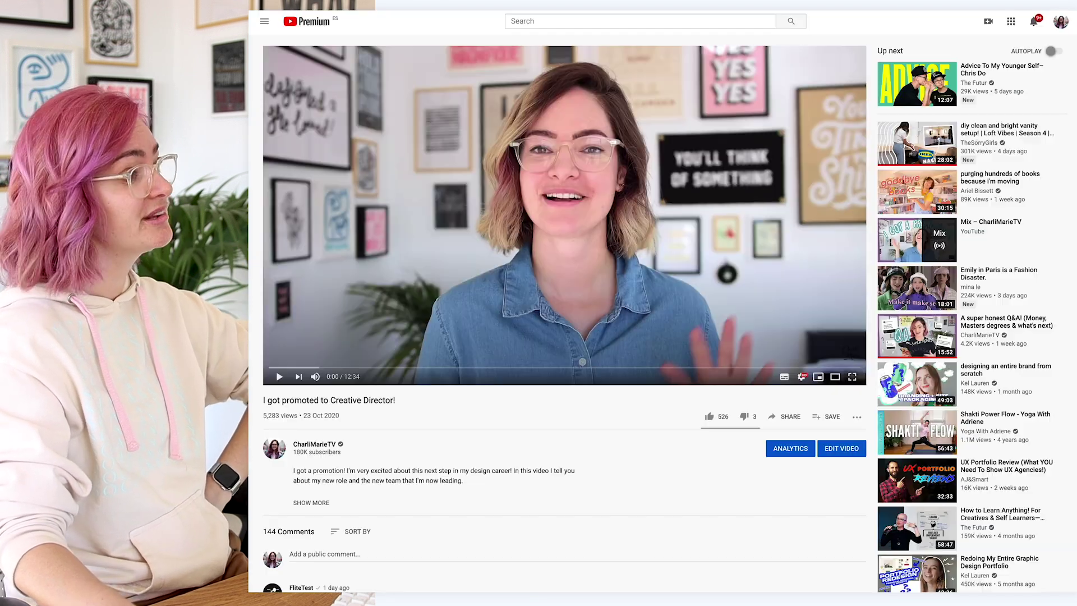
click(314, 444)
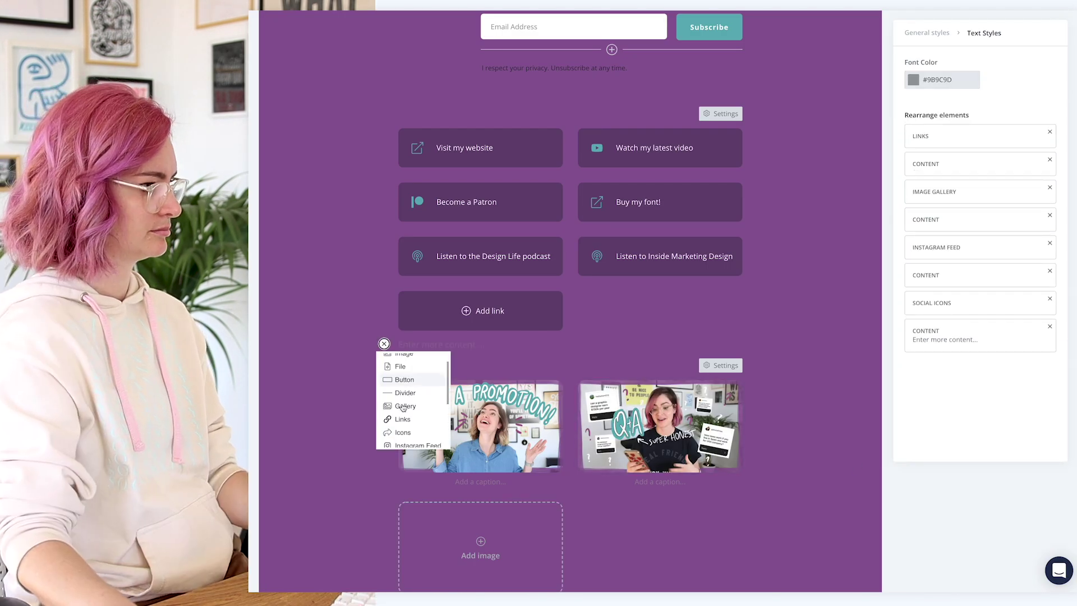
Add the heading "Watch my latest videos" above the image gallery and format it bold, white and centred.
text(Watch my latest videos)
drag(499, 344, 400, 343)
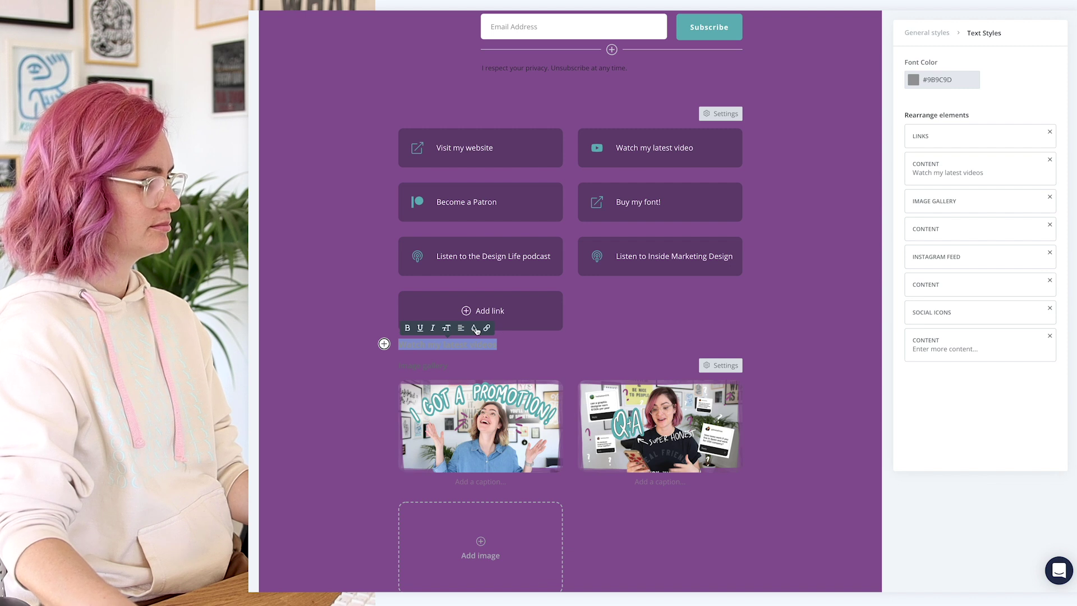
scroll(400, 340, up, 2)
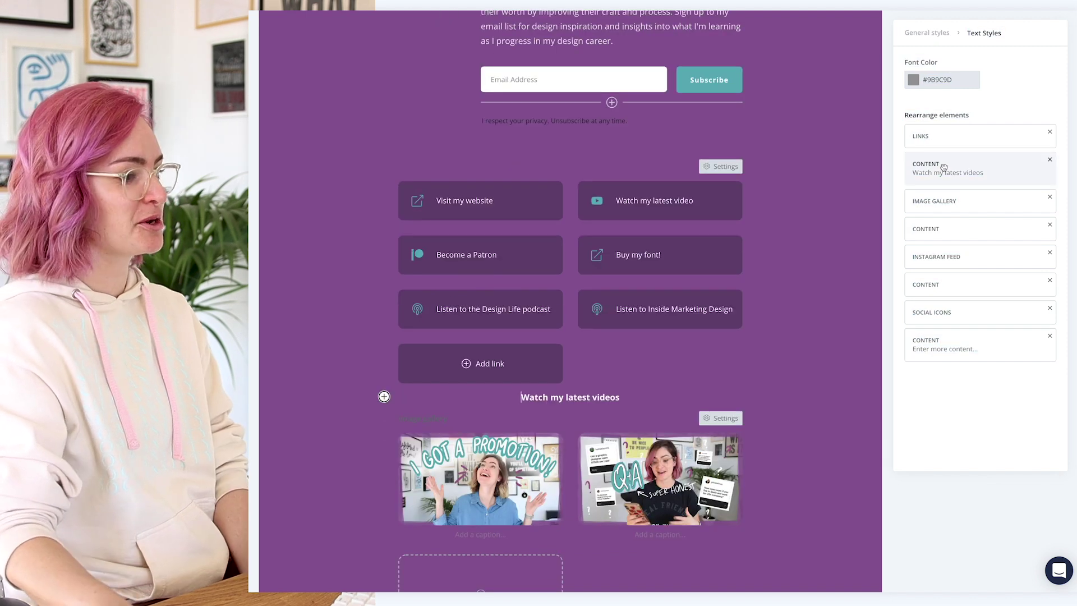
Move the "Watch my latest videos" heading and the image gallery above the links block.
scroll(565, 471, down, 2)
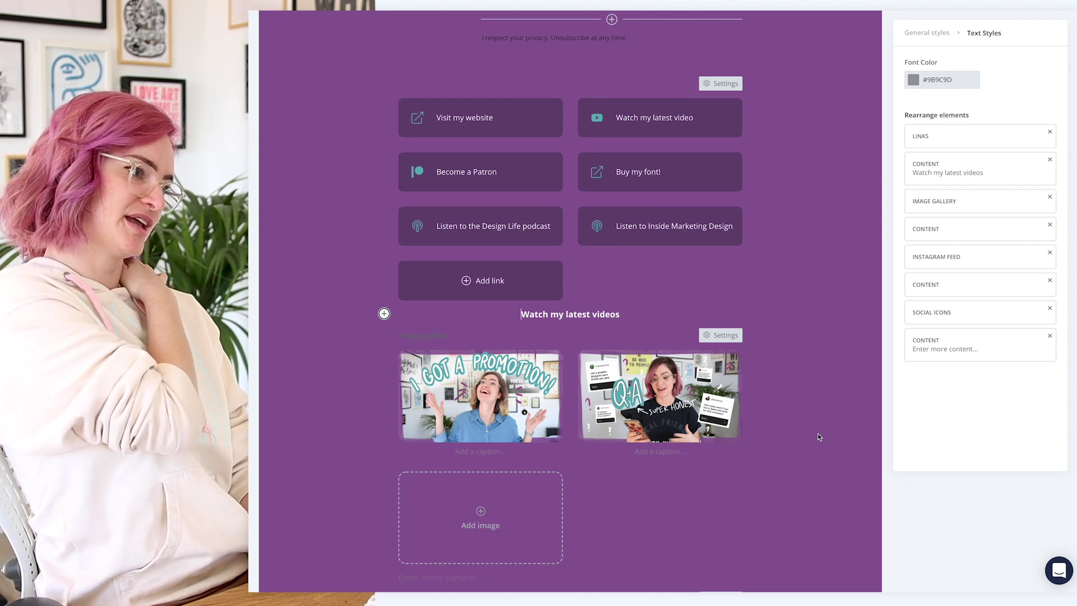
drag(979, 174, 982, 148)
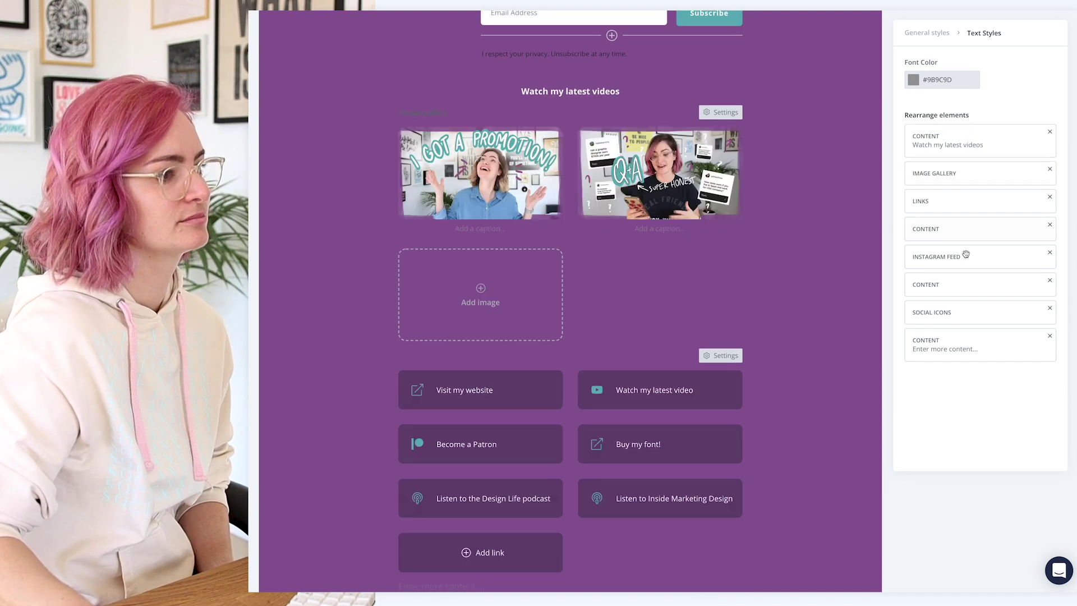
scroll(849, 340, down, 3)
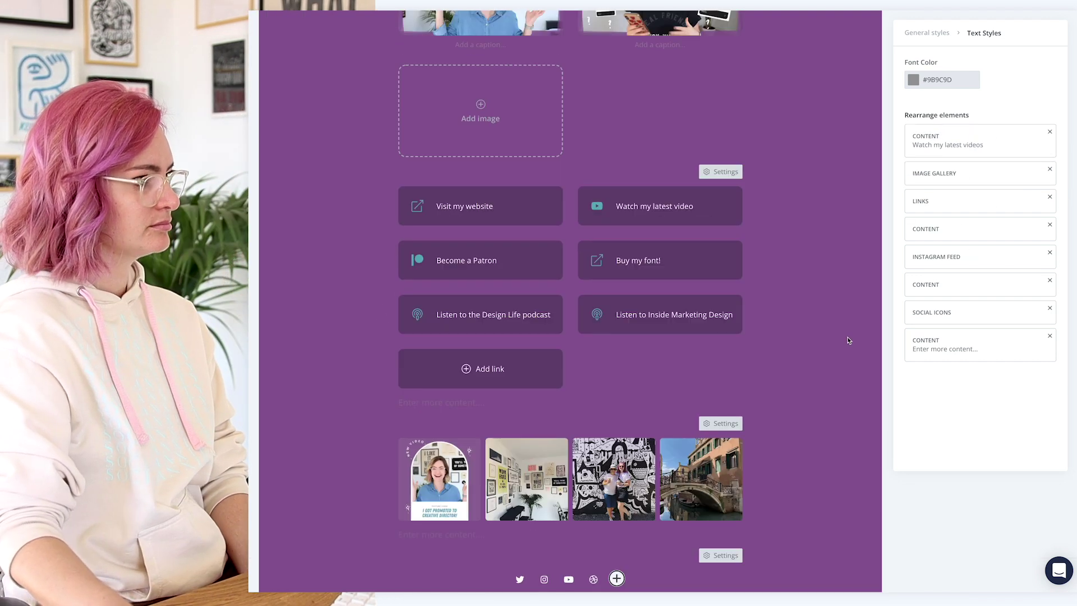
Set the image gallery's caption colour to #F7F7F7 and its rounded corners to None.
scroll(849, 340, up, 7)
click(721, 307)
scroll(995, 222, down, 1)
scroll(996, 222, up, 1)
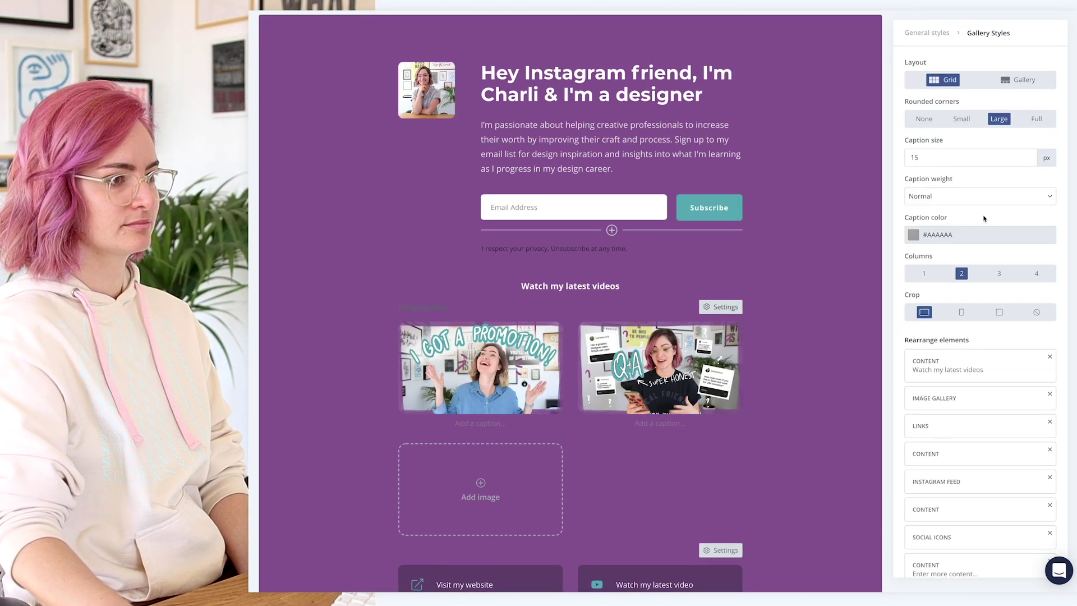
click(915, 240)
drag(914, 261, 904, 254)
click(924, 119)
scroll(989, 219, down, 1)
scroll(989, 218, up, 1)
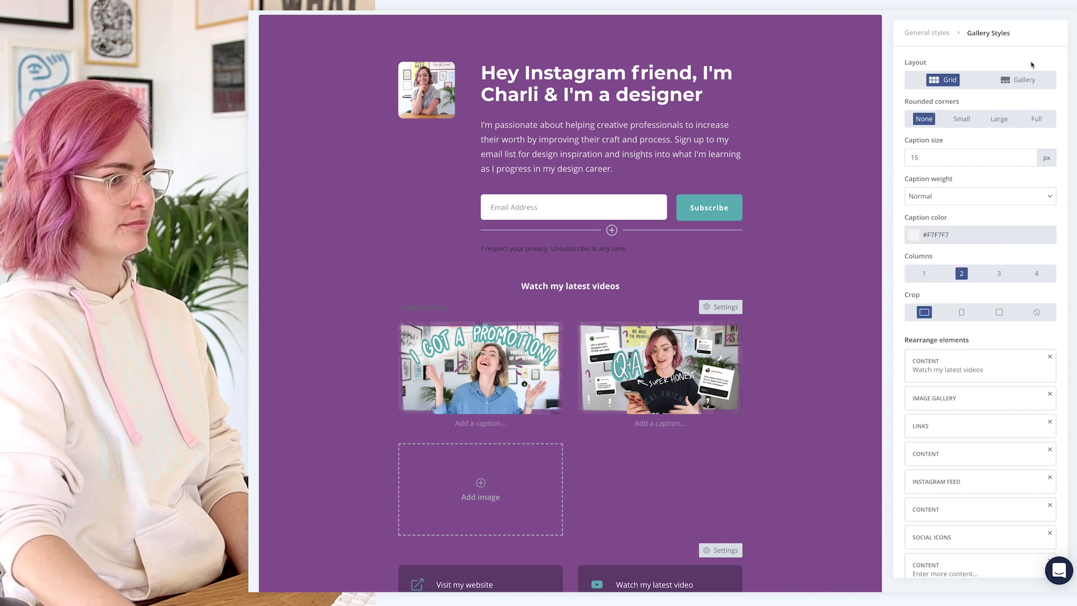
Preview the landing page and review the layout of its videos, links, Instagram feed and social icons.
scroll(773, 366, down, 2)
scroll(802, 367, up, 3)
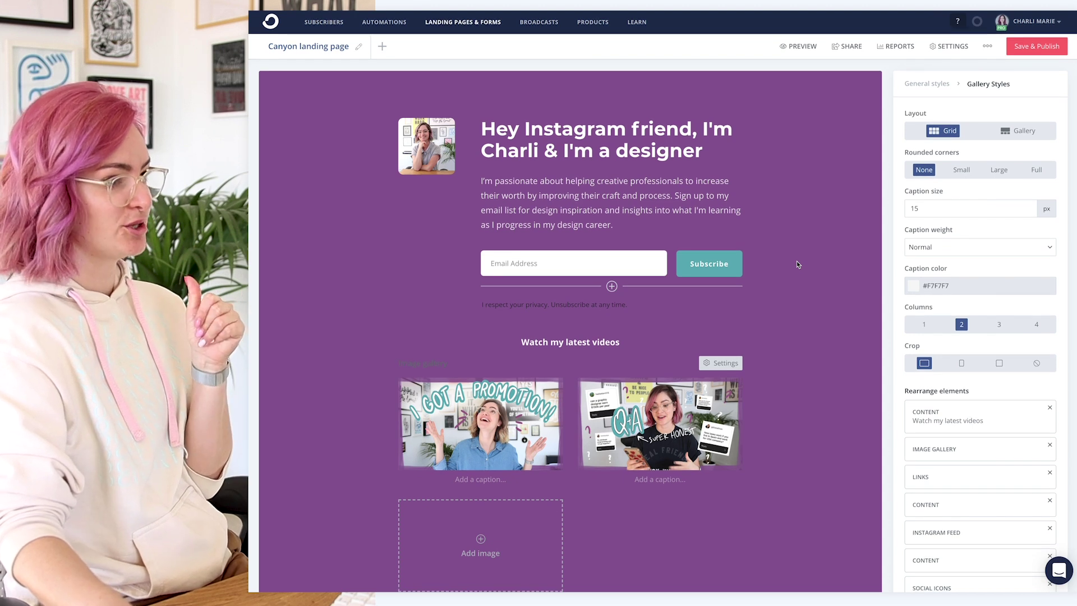
click(803, 49)
scroll(855, 381, down, 3)
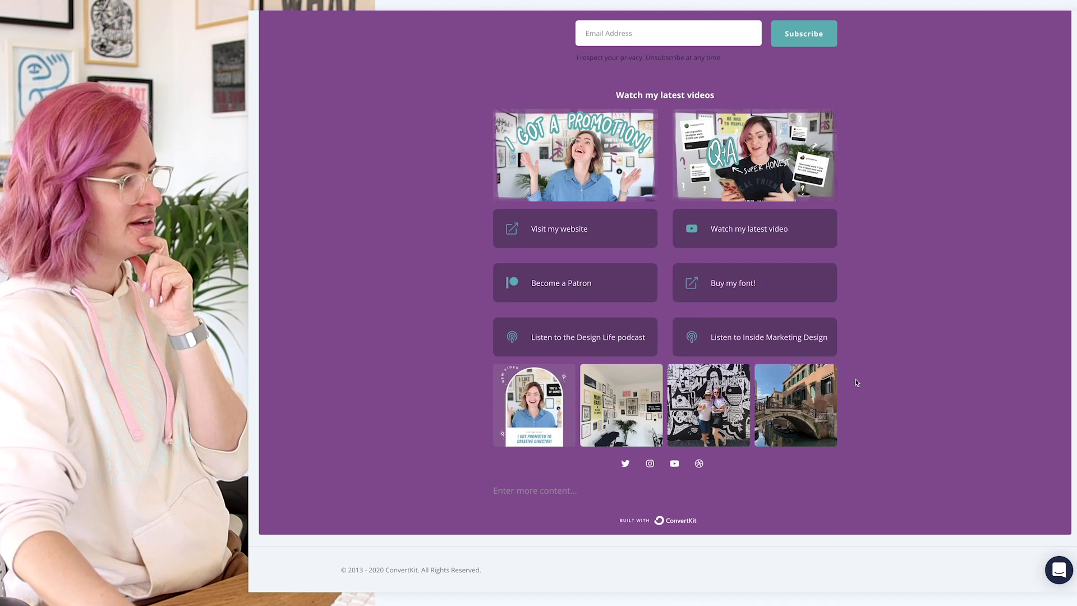
scroll(853, 380, up, 2)
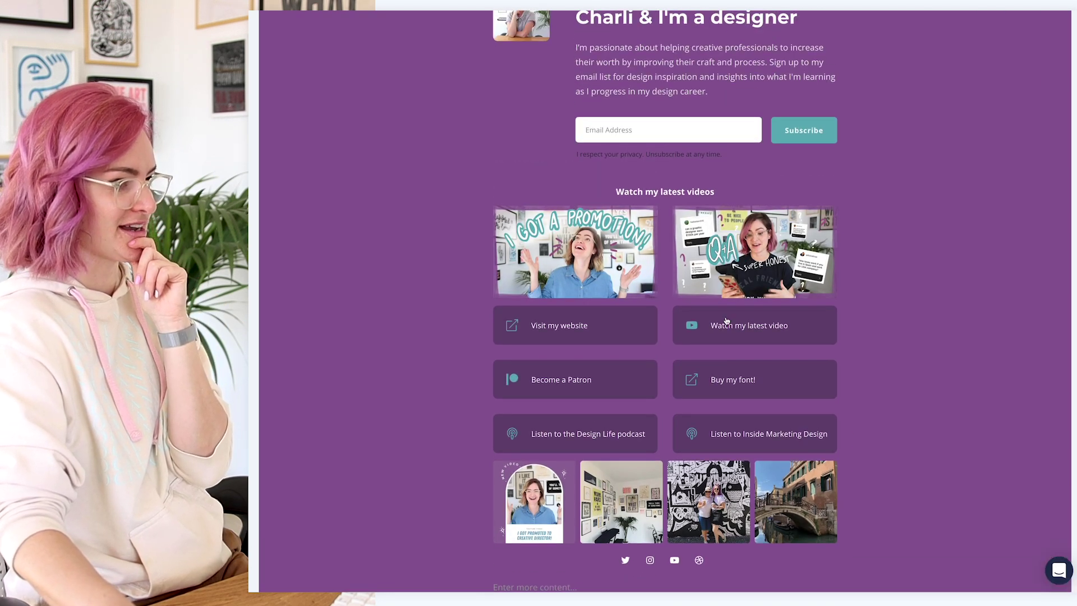
Review the upper part of the landing page preview and return to the editor.
scroll(909, 339, up, 2)
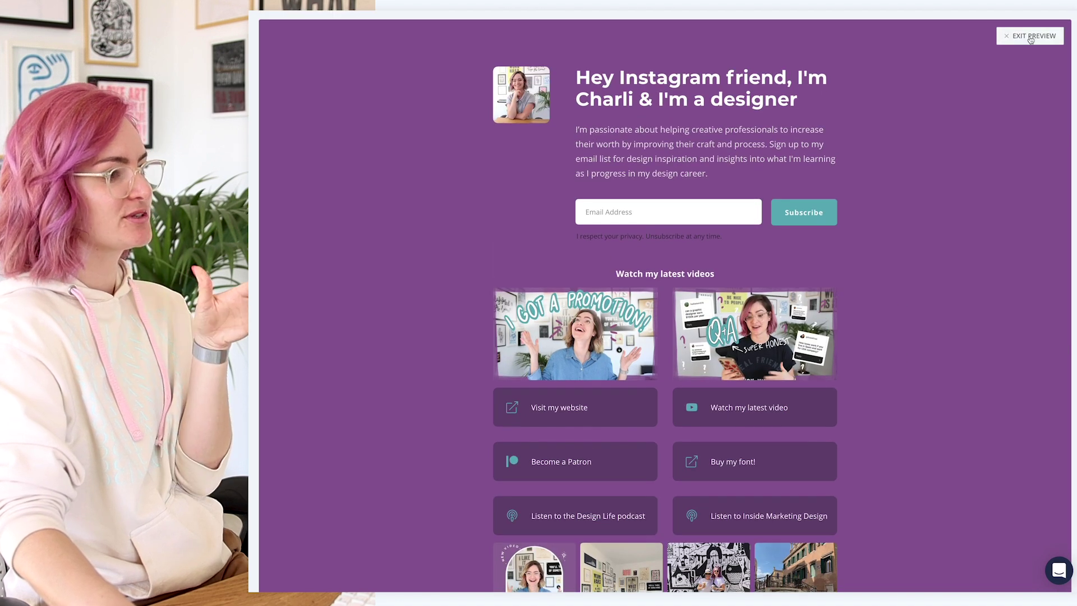
click(1031, 37)
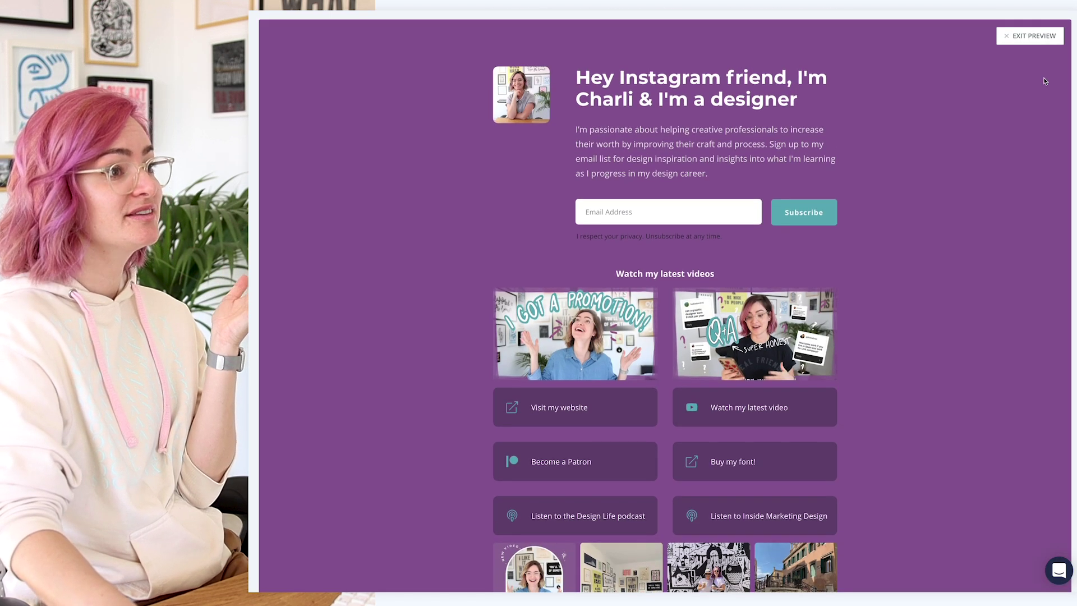
click(1032, 35)
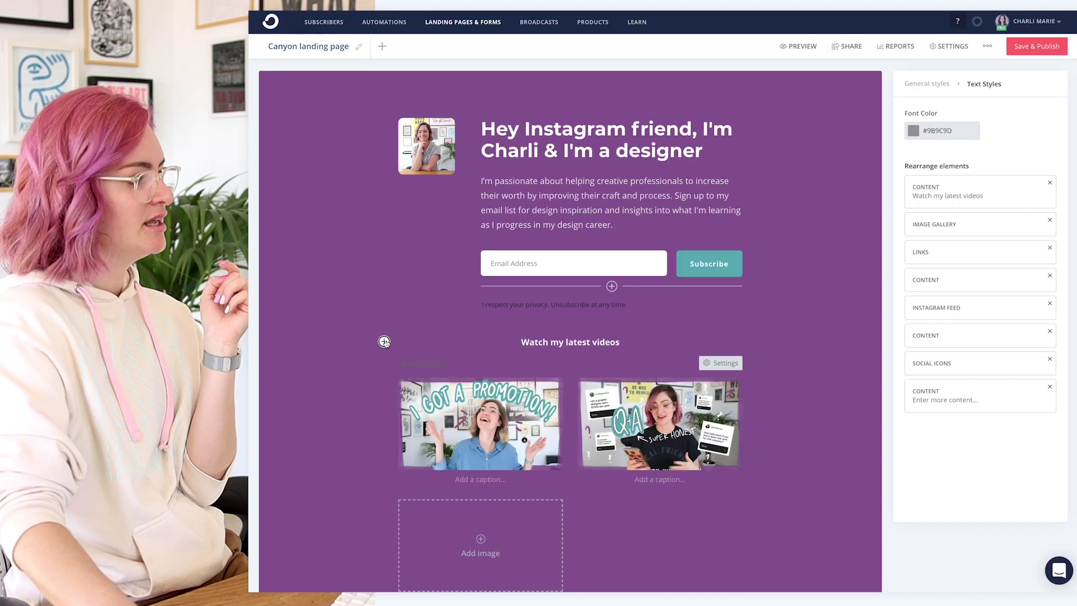
Embed the YouTube video "I got promoted to Creative Director!" from its link, directly above the "Watch my latest videos" heading.
click(384, 341)
scroll(404, 414, down, 2)
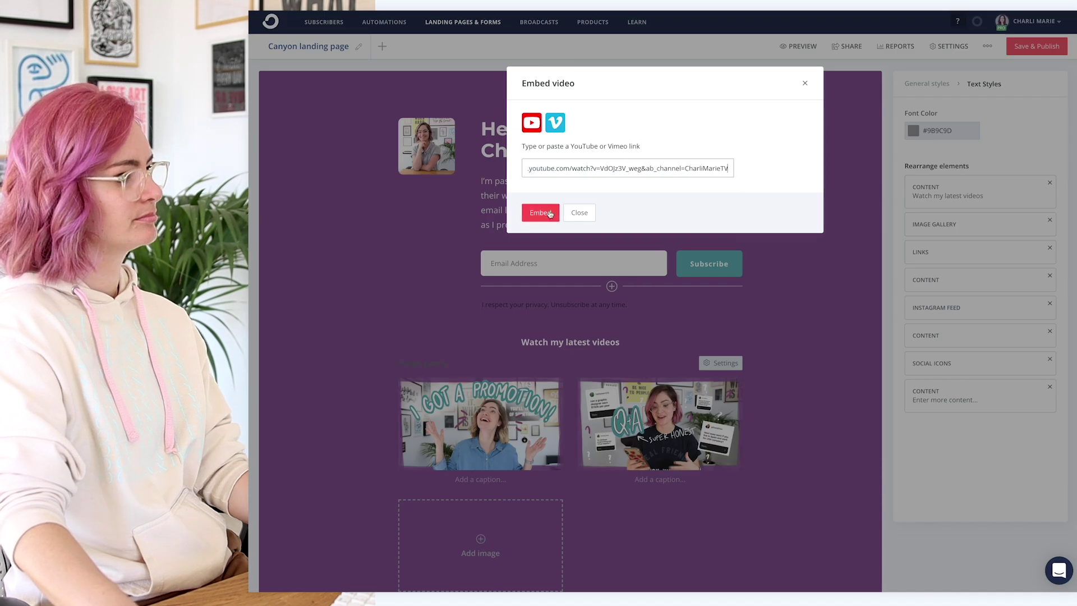
click(542, 212)
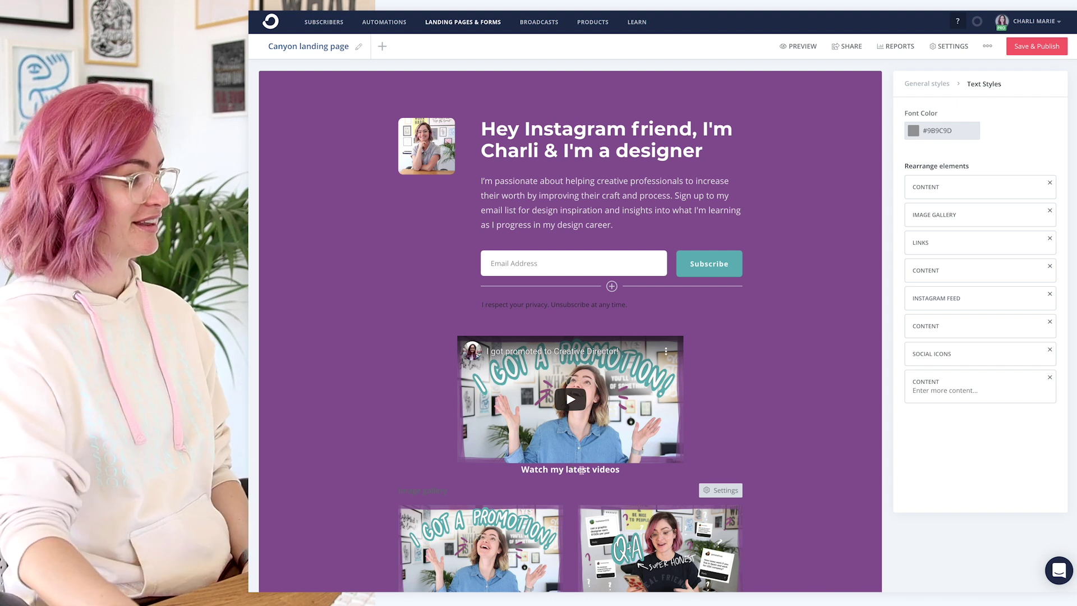
scroll(598, 494, down, 2)
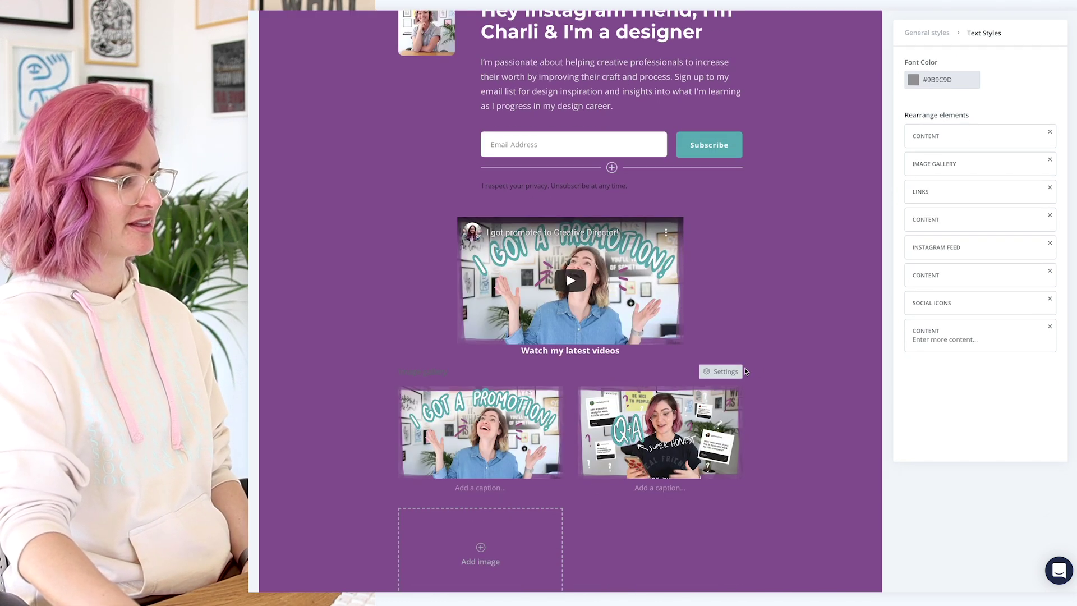